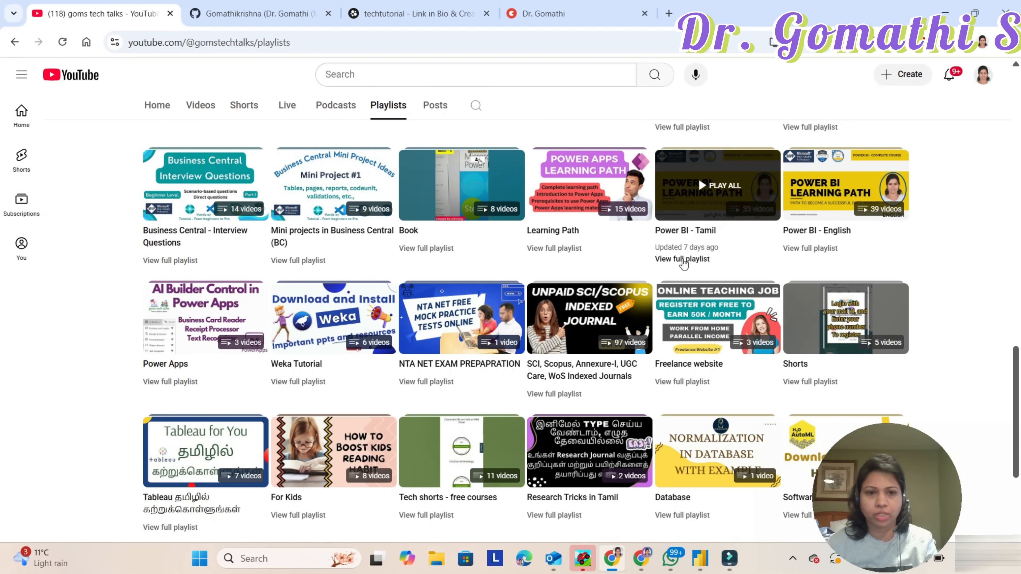
# Open the full Power BI - Tamil playlist and look through it down to the latest DAX videos
pyautogui.click(683, 261)
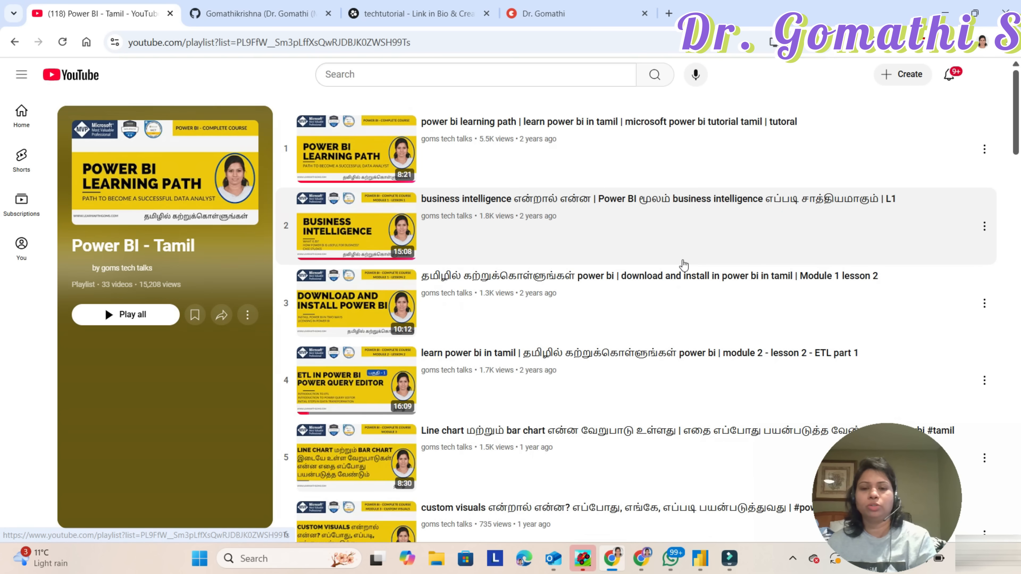
pyautogui.moveTo(1014, 105); pyautogui.dragTo(1014, 481)
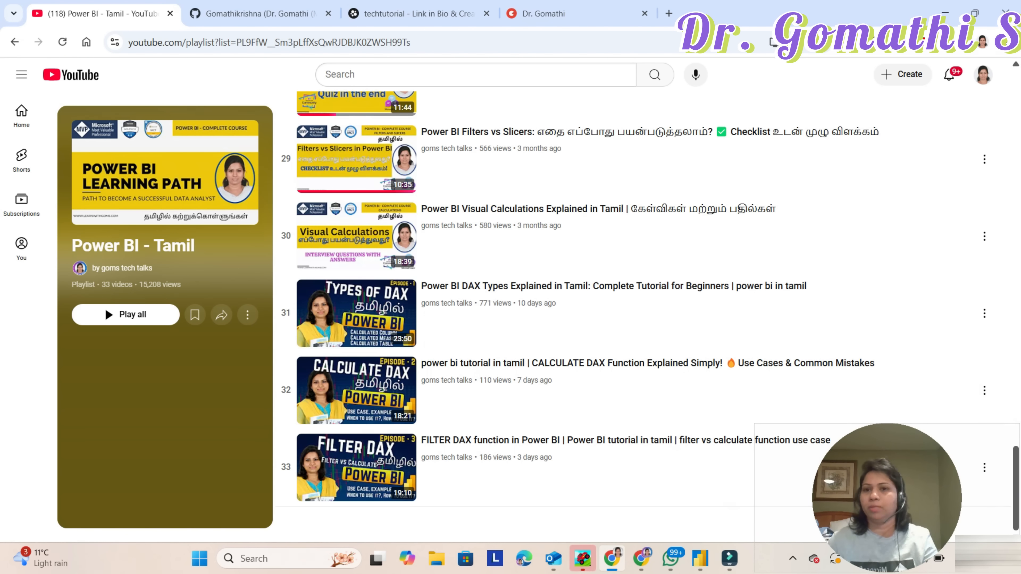
# Switch to the GitHub profile, open its PowerBI-Essentials repository and examine the repository's star control
pyautogui.click(256, 5)
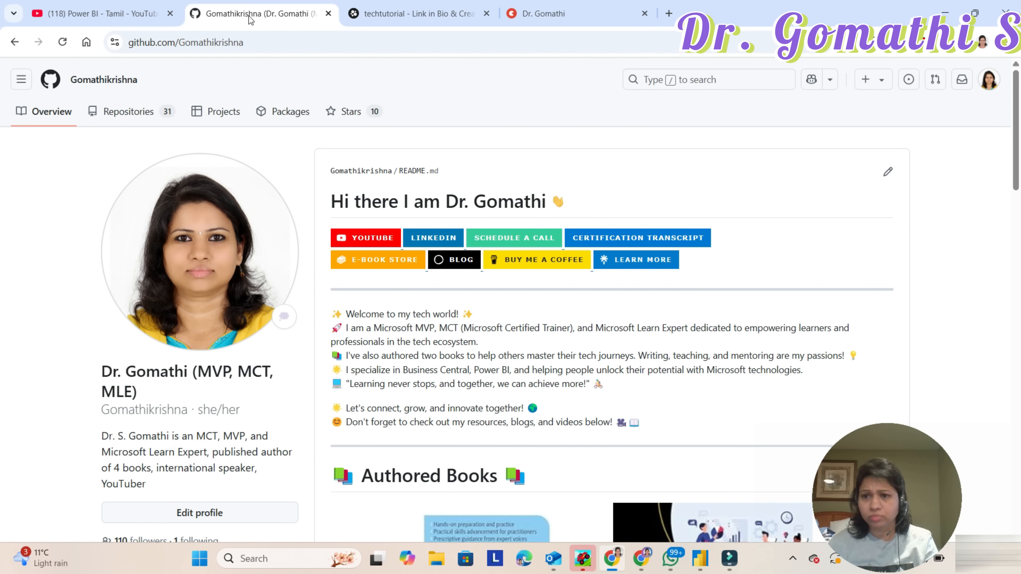
pyautogui.click(117, 115)
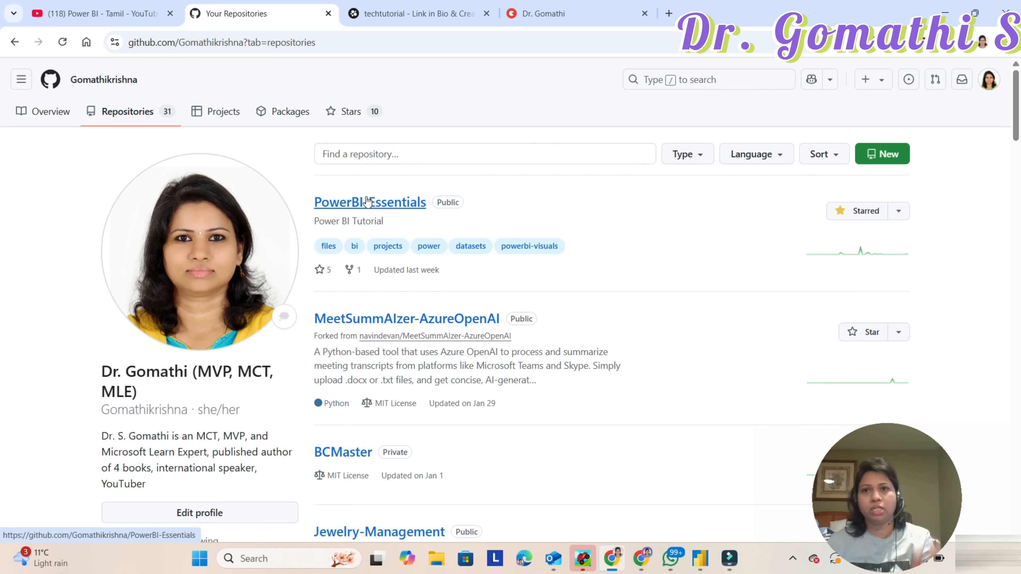
pyautogui.click(367, 200)
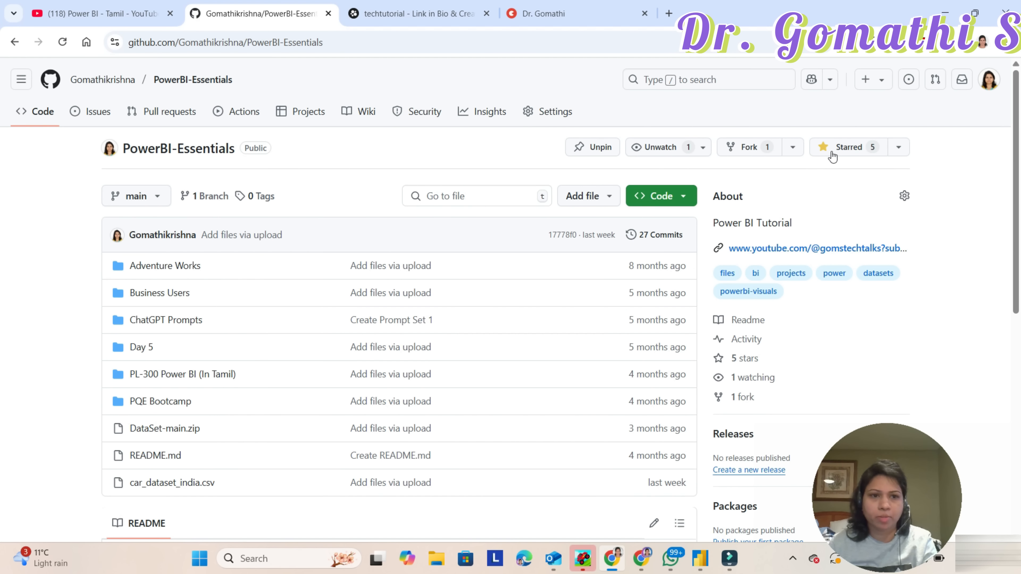
pyautogui.hotkey('ctrl', '1')
pyautogui.click(865, 139)
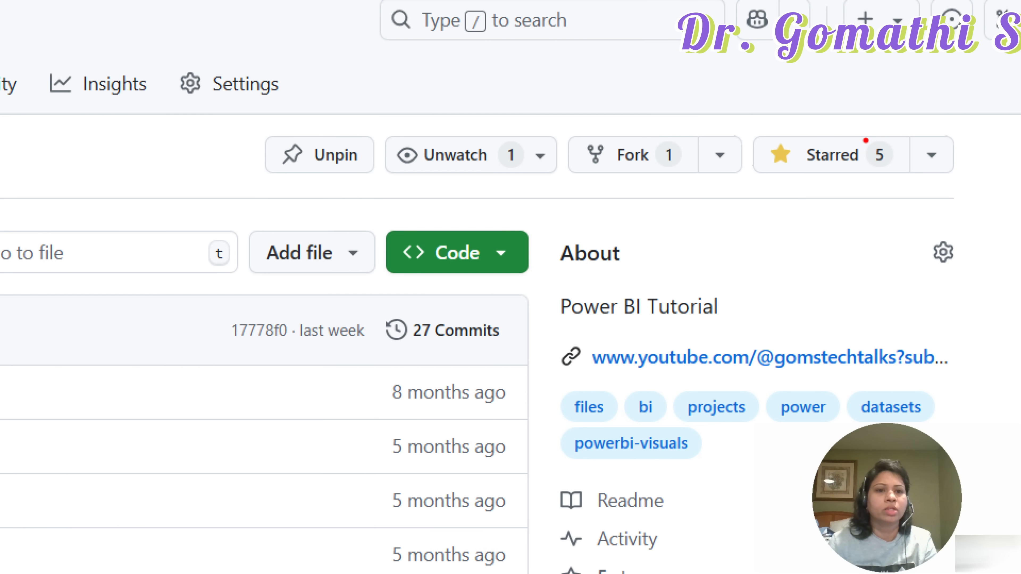
pyautogui.moveTo(865, 139)
pyautogui.mouseDown()
pyautogui.moveTo(729, 122)
pyautogui.moveTo(862, 81)
pyautogui.moveTo(808, 106)
pyautogui.mouseUp()
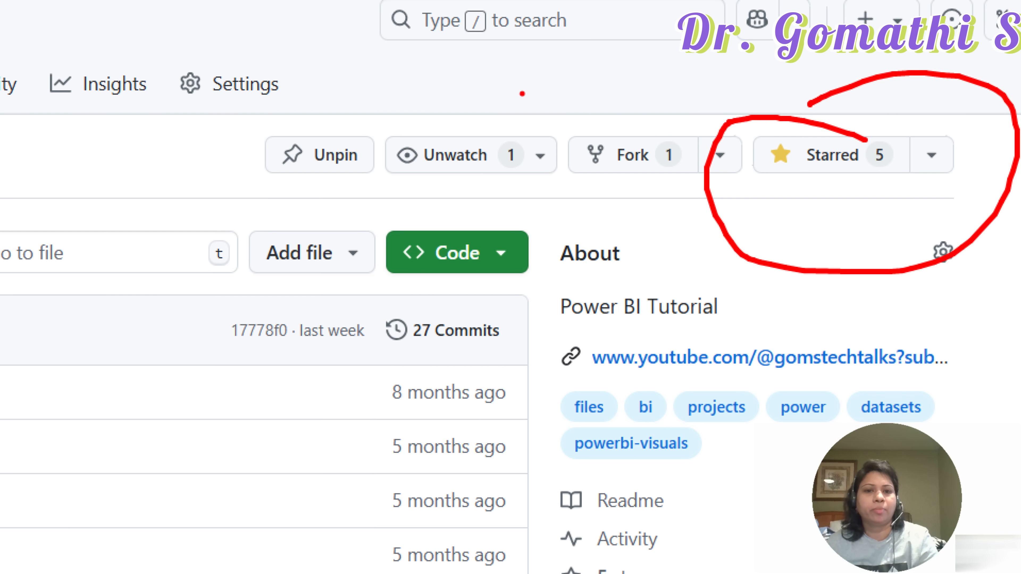
pyautogui.moveTo(653, 130); pyautogui.dragTo(839, 113)
pyautogui.press('Escape')
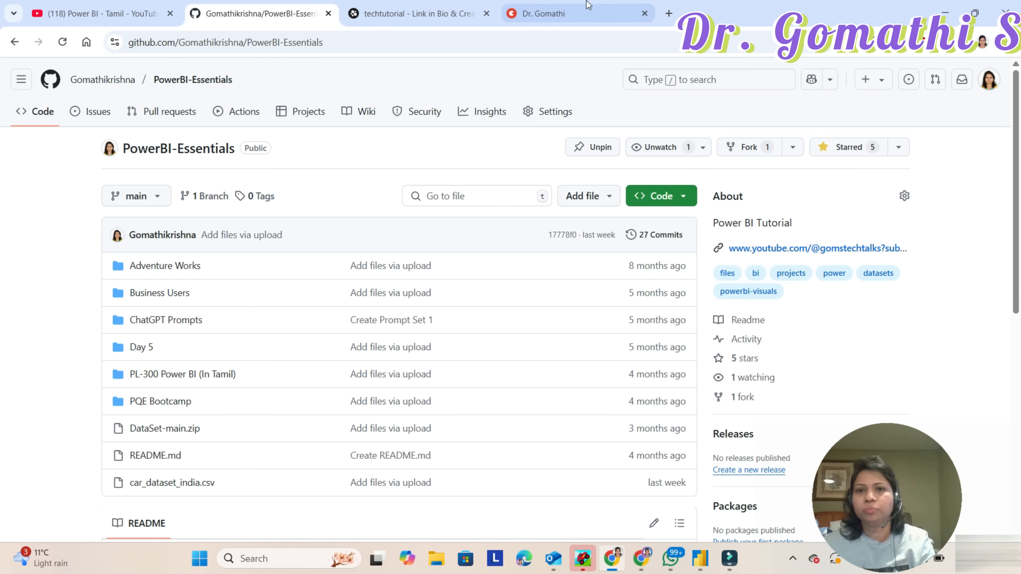
# Look over the techtutorial e-book store's Power BI products and the Topmate consultation page
pyautogui.click(396, 6)
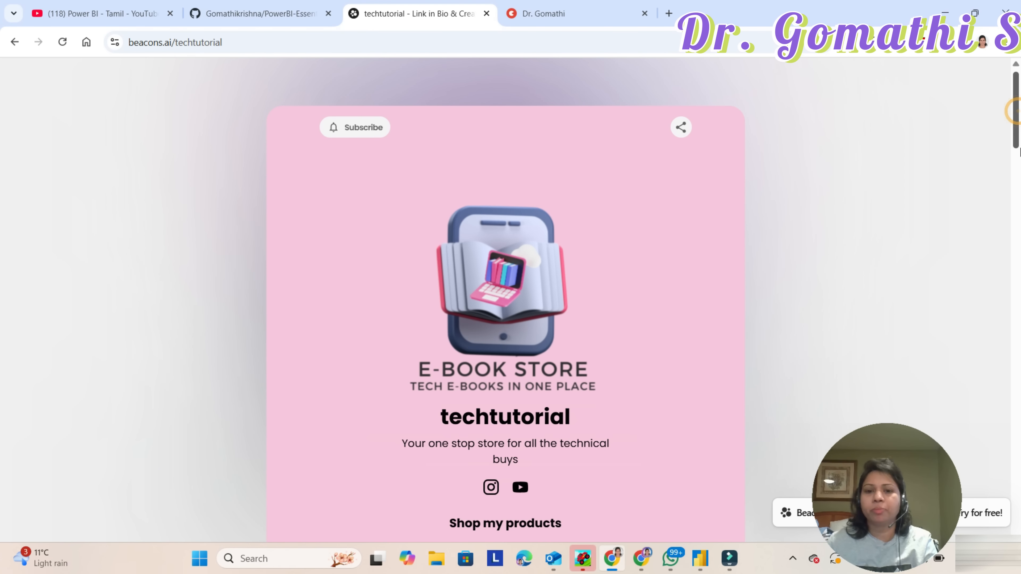
pyautogui.moveTo(1015, 144); pyautogui.dragTo(1015, 388)
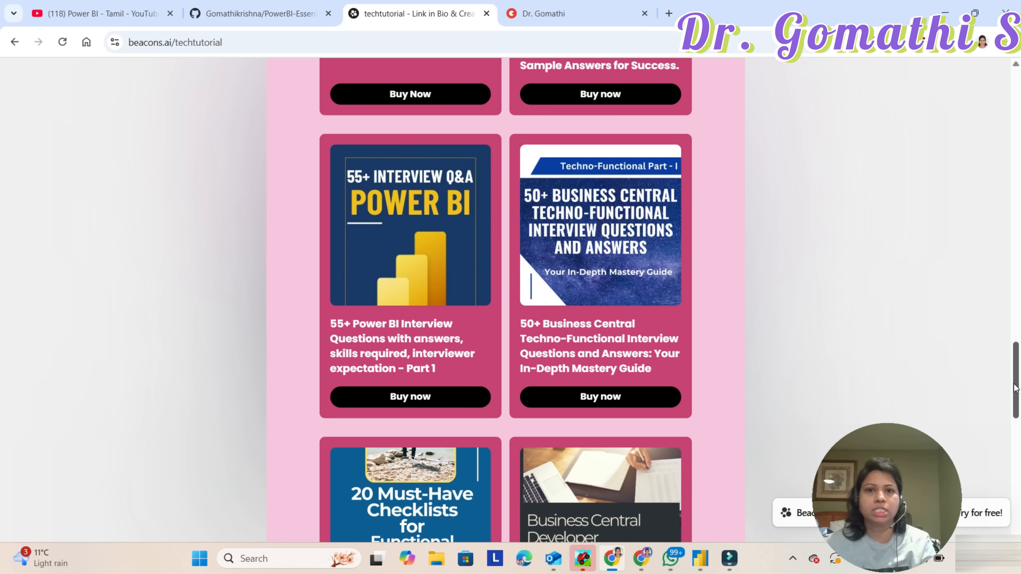
pyautogui.click(548, 8)
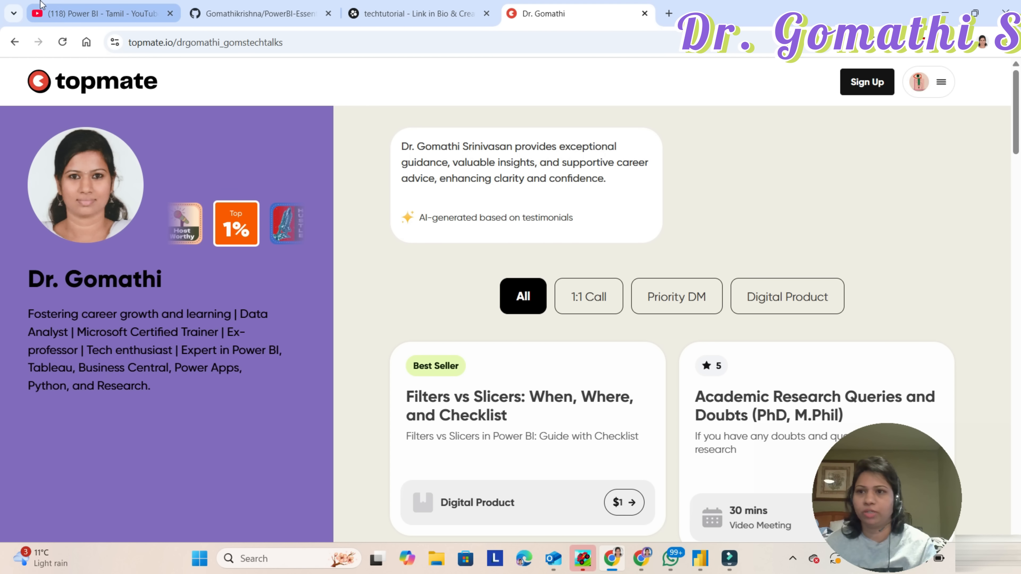
pyautogui.click(101, 13)
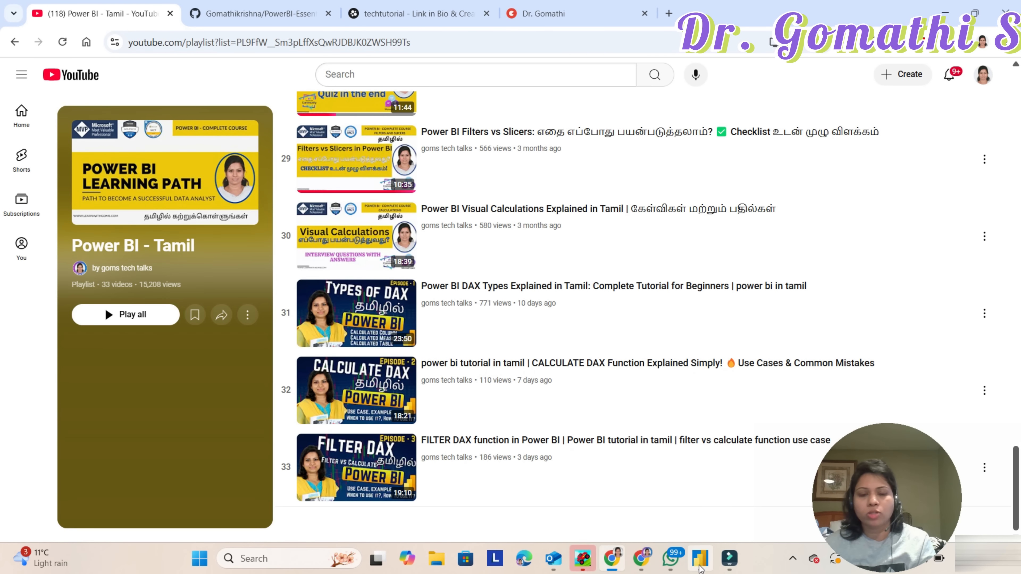
# Switch to Power BI Desktop and add a second page to the report
pyautogui.click(699, 563)
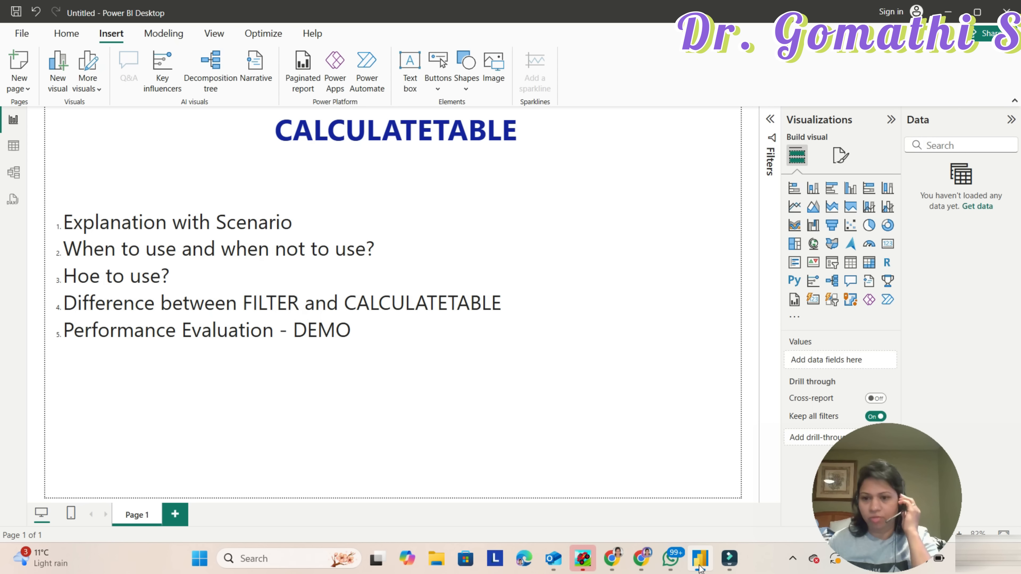
pyautogui.click(182, 516)
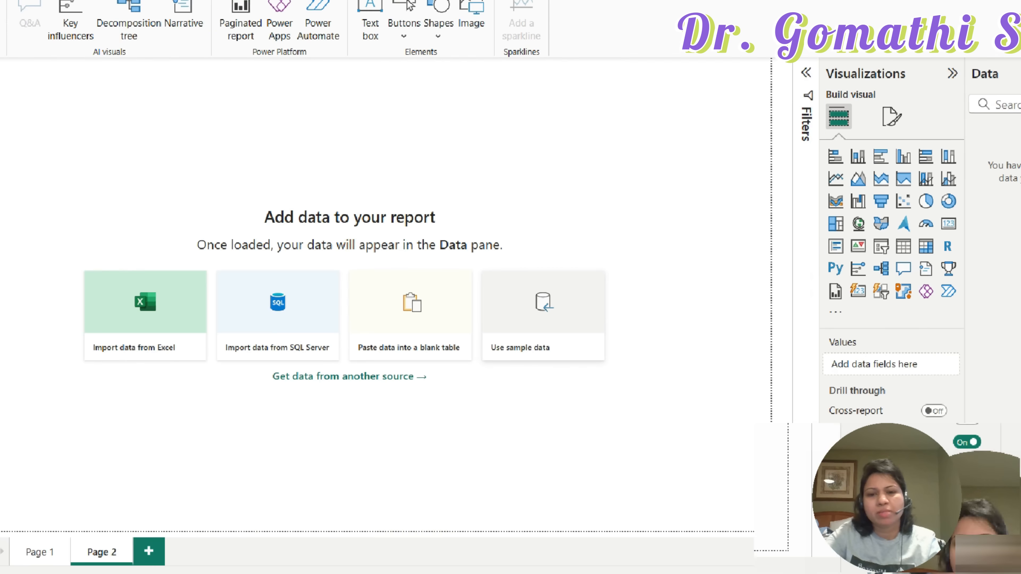
pyautogui.click(605, 329)
pyautogui.moveTo(621, 228)
pyautogui.mouseDown()
pyautogui.moveTo(604, 222)
pyautogui.moveTo(601, 525)
pyautogui.moveTo(422, 171)
pyautogui.mouseUp()
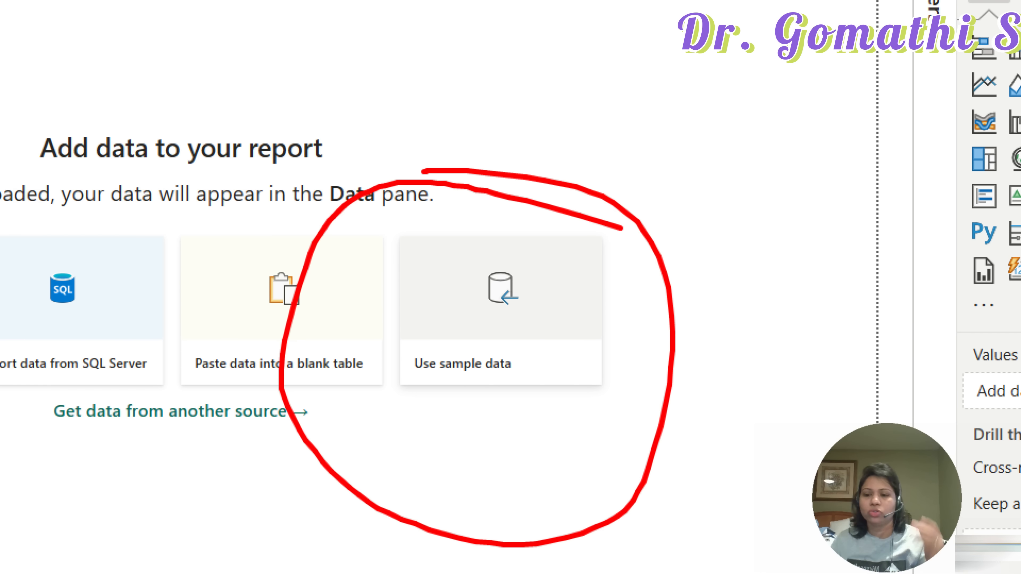
pyautogui.press('Escape')
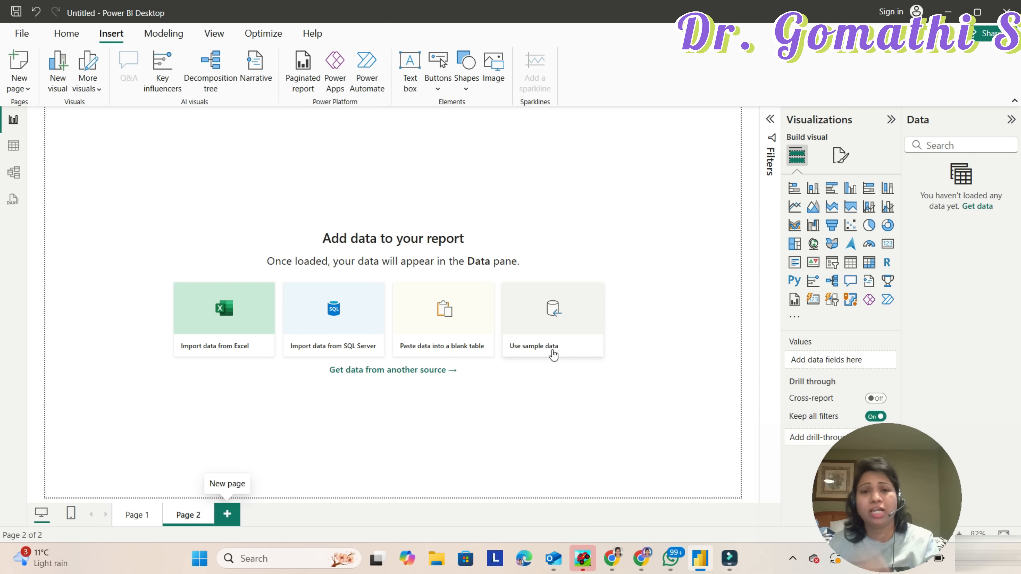
# Choose to use sample data in the report and load it for experimenting on your own
pyautogui.click(552, 354)
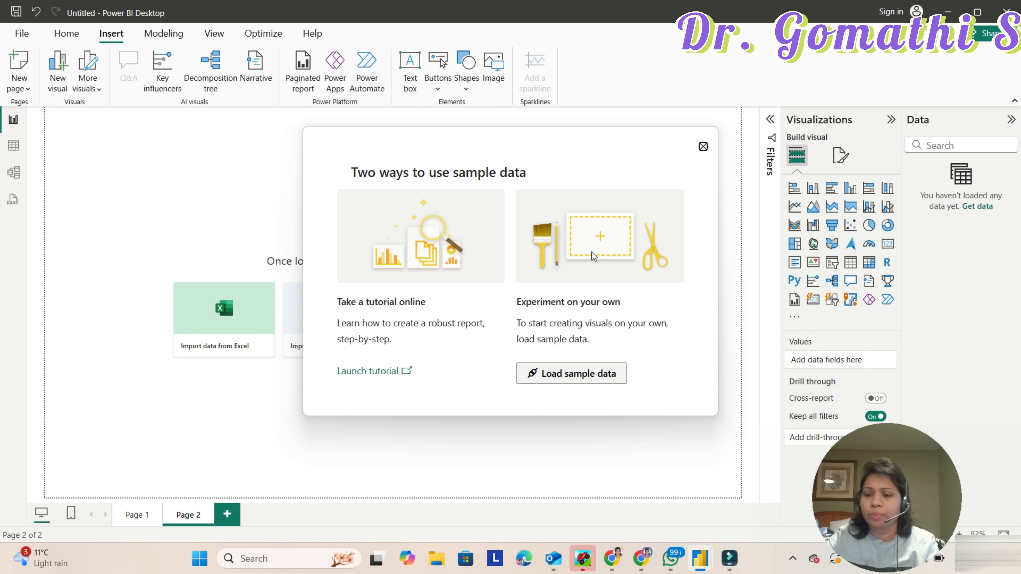
pyautogui.hotkey('ctrl', '1')
pyautogui.moveTo(609, 330); pyautogui.dragTo(491, 403)
pyautogui.moveTo(373, 474); pyautogui.dragTo(658, 342)
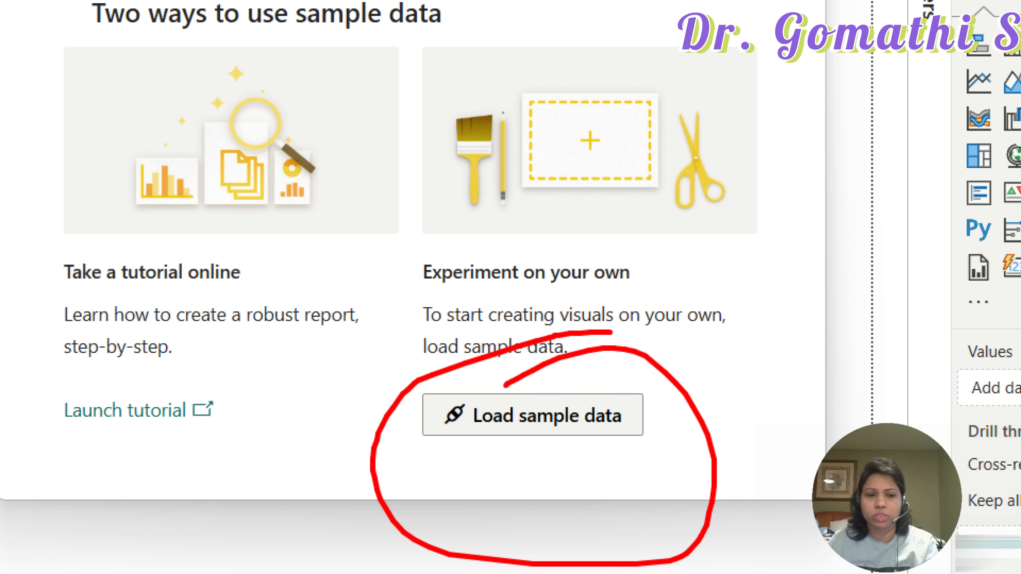
pyautogui.press('Escape')
pyautogui.click(571, 382)
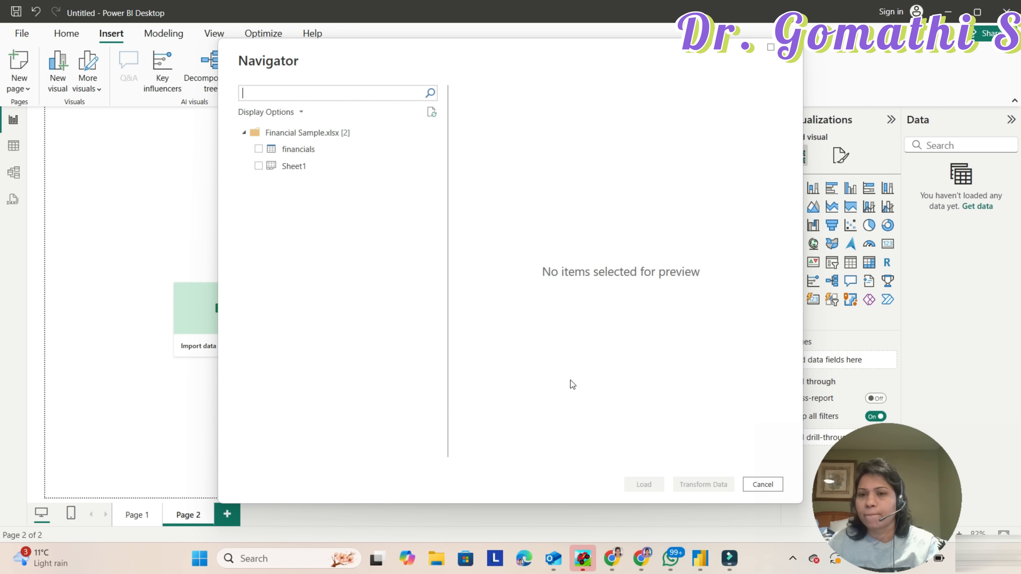
# Select the financials table from Financial Sample.xlsx and load it into the report
pyautogui.click(257, 149)
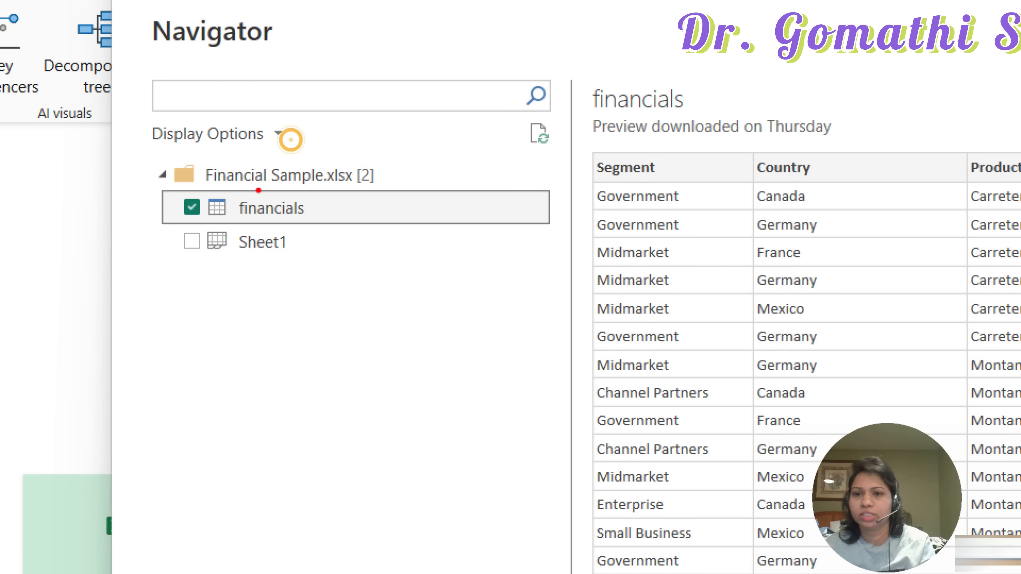
pyautogui.moveTo(259, 190)
pyautogui.mouseDown()
pyautogui.moveTo(166, 237)
pyautogui.moveTo(266, 124)
pyautogui.moveTo(166, 138)
pyautogui.mouseUp()
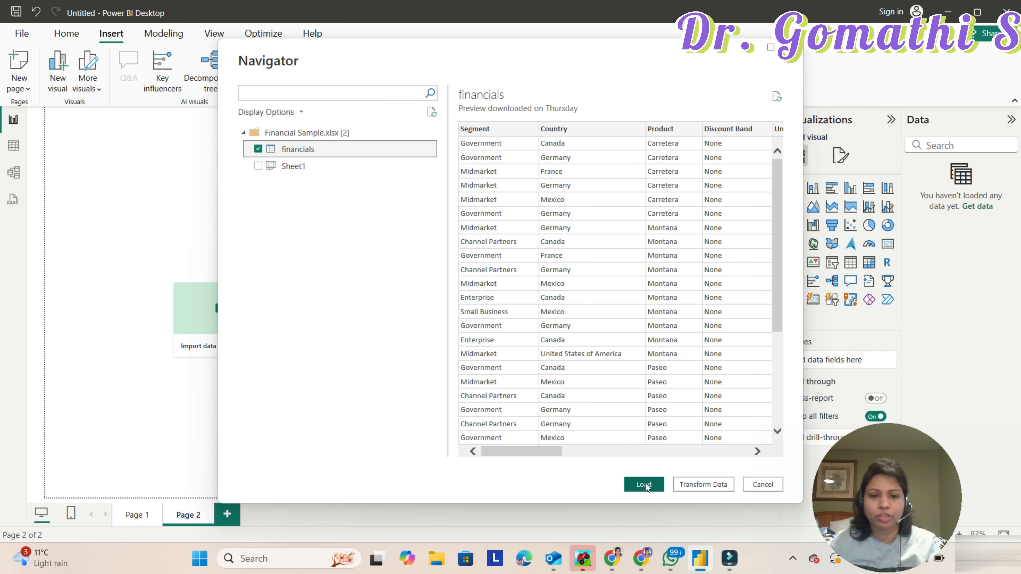
pyautogui.click(644, 484)
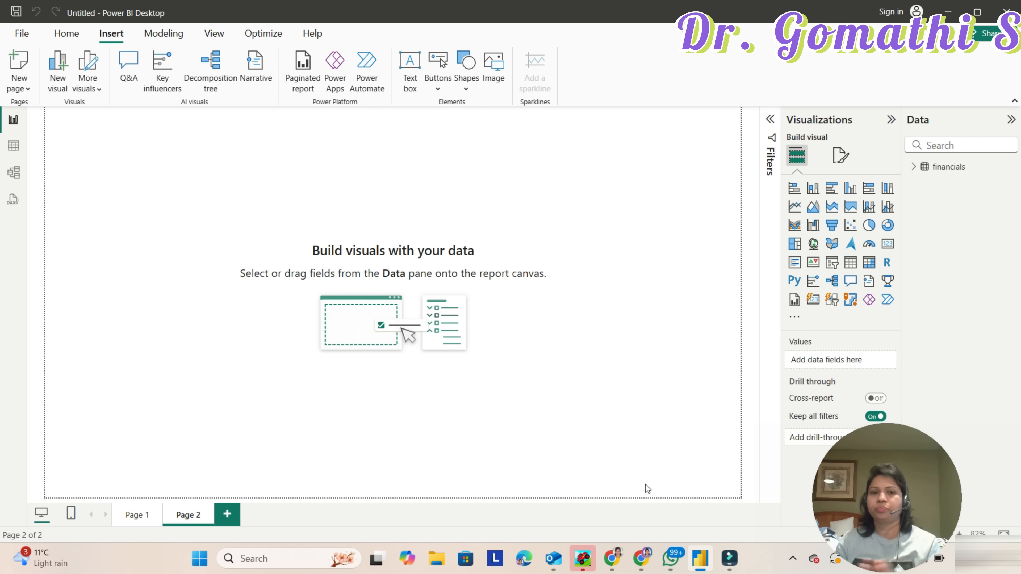
# Expand the financials table's fields and examine its rows in table view with the Discounts column selected
pyautogui.click(913, 167)
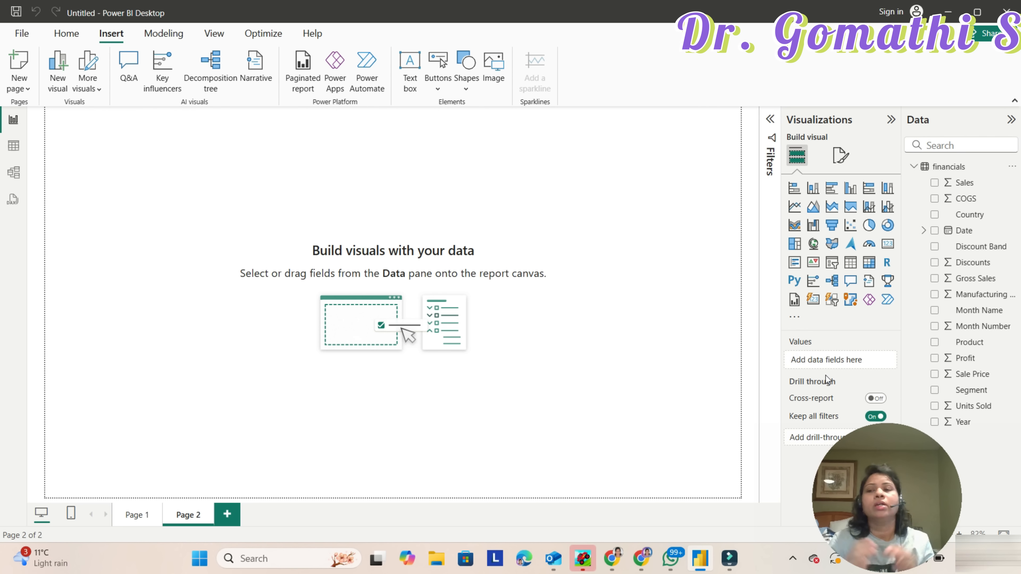
pyautogui.click(13, 145)
pyautogui.click(581, 137)
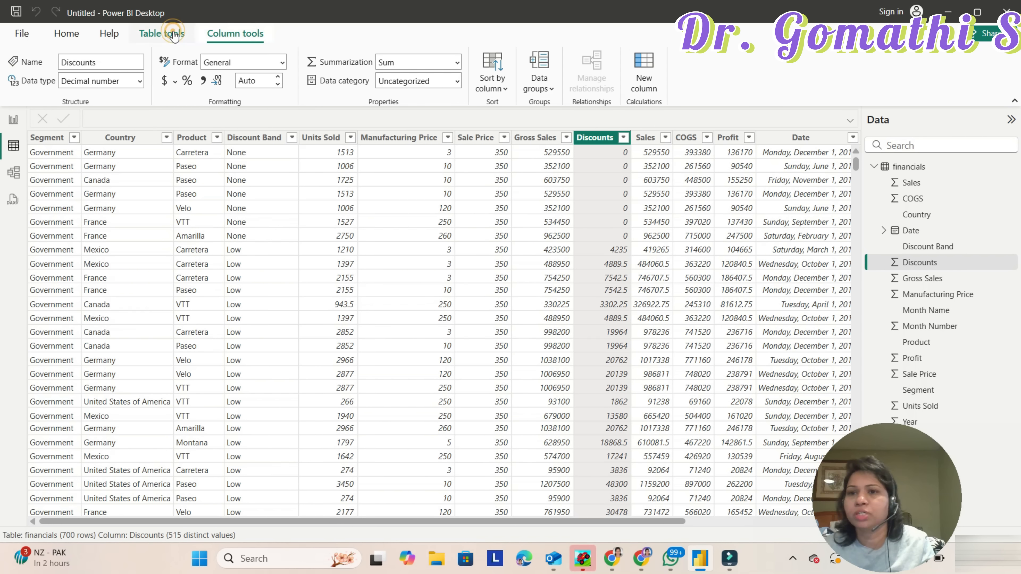
# Create a new calculated table and begin its DAX formula with the name LowDiscountBand
pyautogui.click(162, 33)
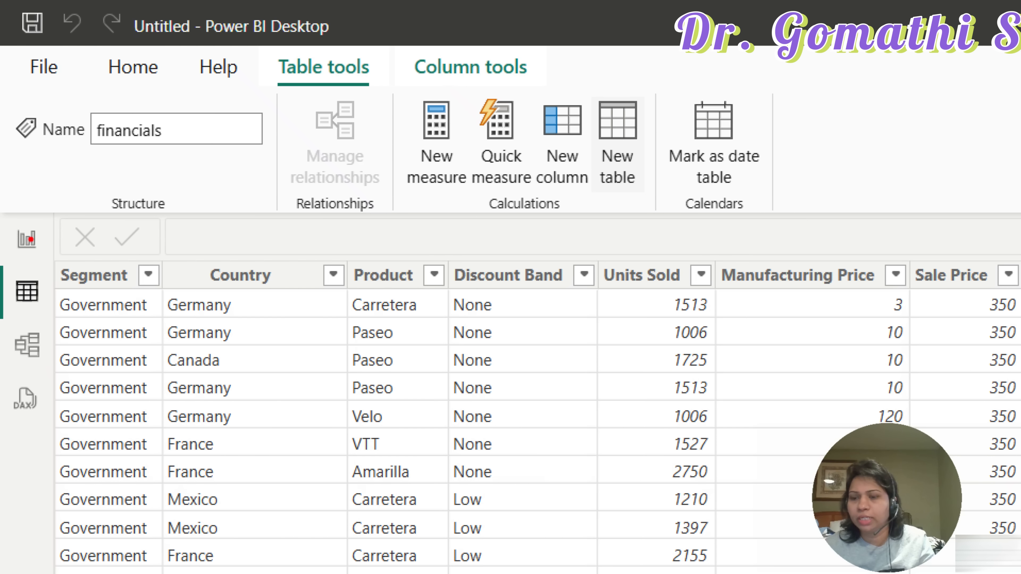
pyautogui.moveTo(50, 282)
pyautogui.mouseDown()
pyautogui.moveTo(3, 283)
pyautogui.moveTo(80, 311)
pyautogui.moveTo(15, 259)
pyautogui.mouseUp()
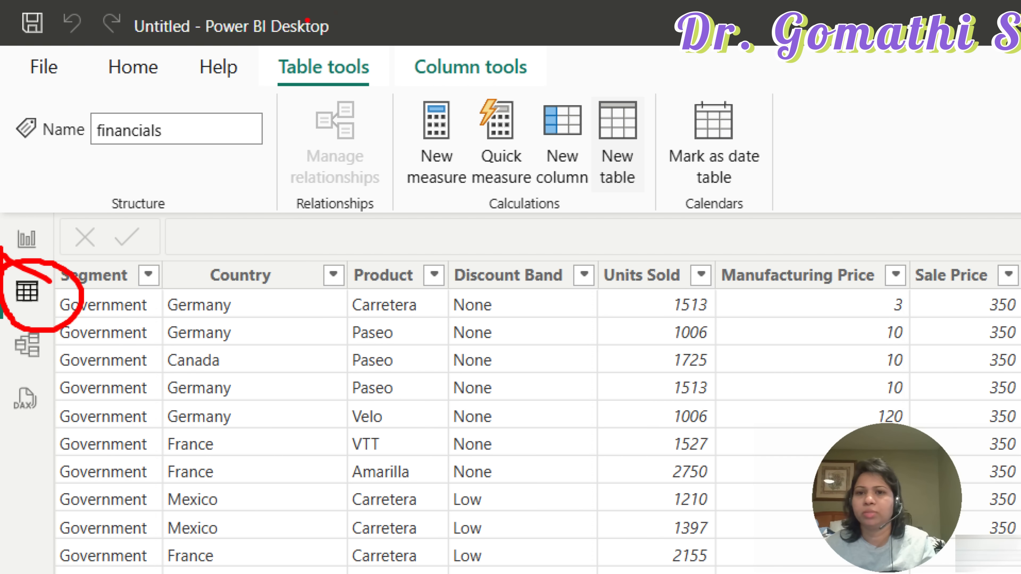
pyautogui.moveTo(320, 39)
pyautogui.mouseDown()
pyautogui.moveTo(330, 108)
pyautogui.moveTo(297, 53)
pyautogui.mouseUp()
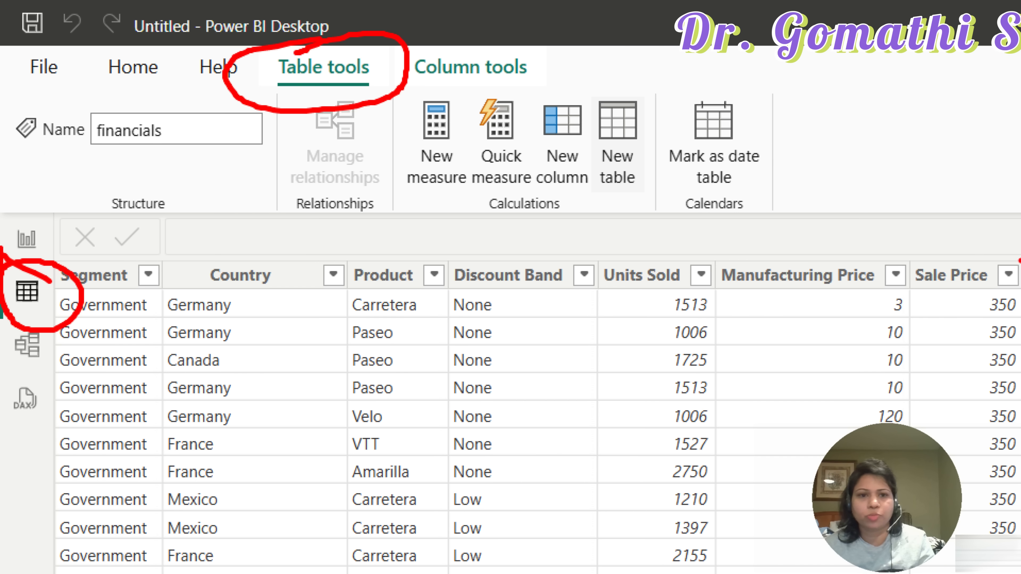
pyautogui.moveTo(655, 75)
pyautogui.mouseDown()
pyautogui.moveTo(599, 237)
pyautogui.moveTo(593, 79)
pyautogui.mouseUp()
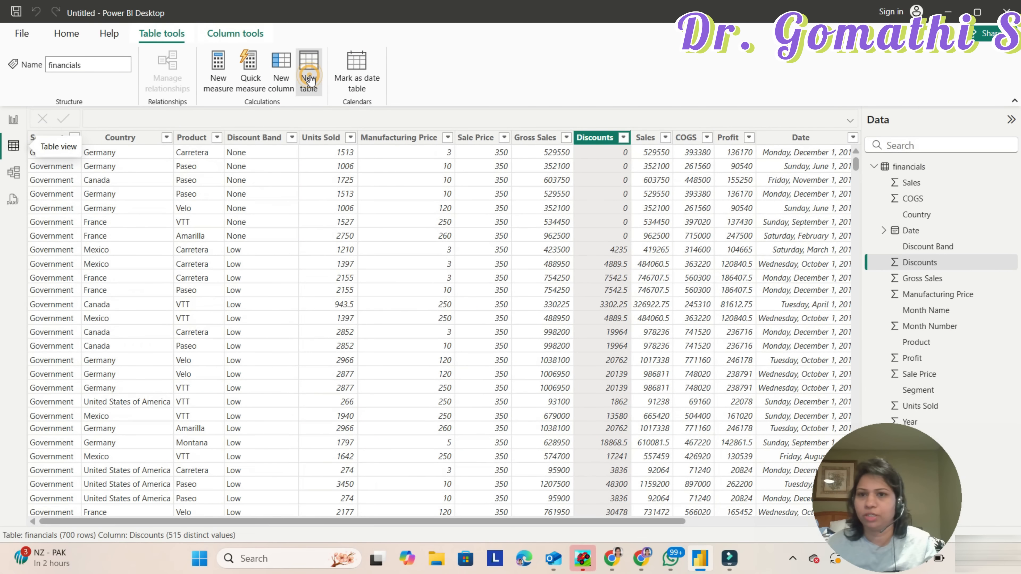
pyautogui.click(621, 159)
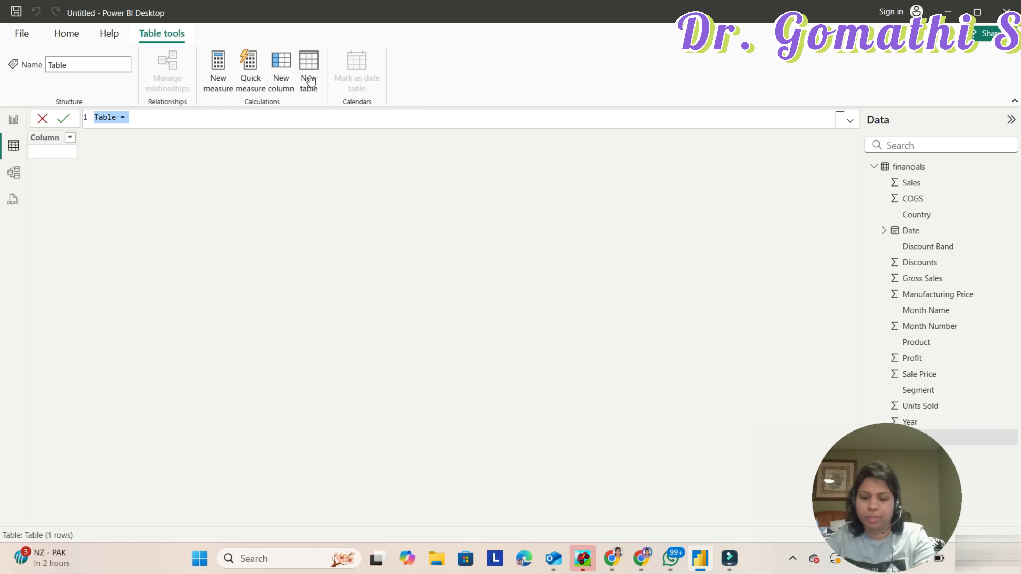
pyautogui.write('LowD')
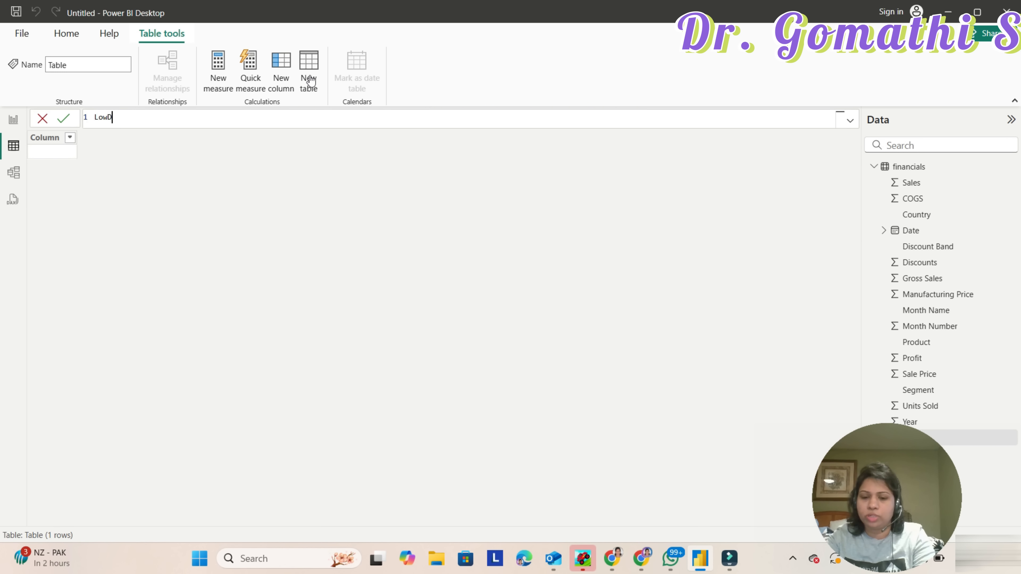
pyautogui.write('iscountBa')
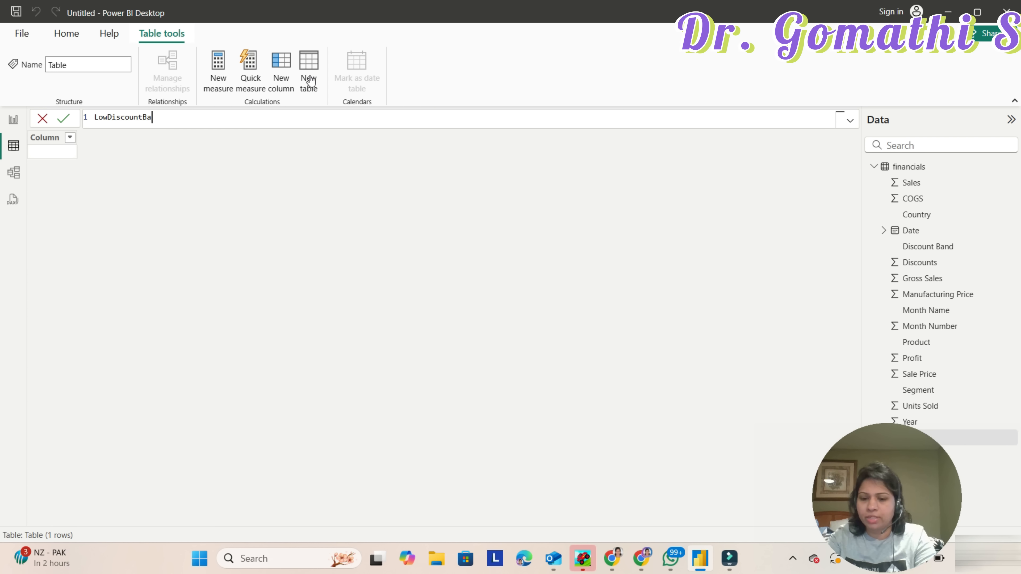
pyautogui.write('n')
pyautogui.write('d=ca')
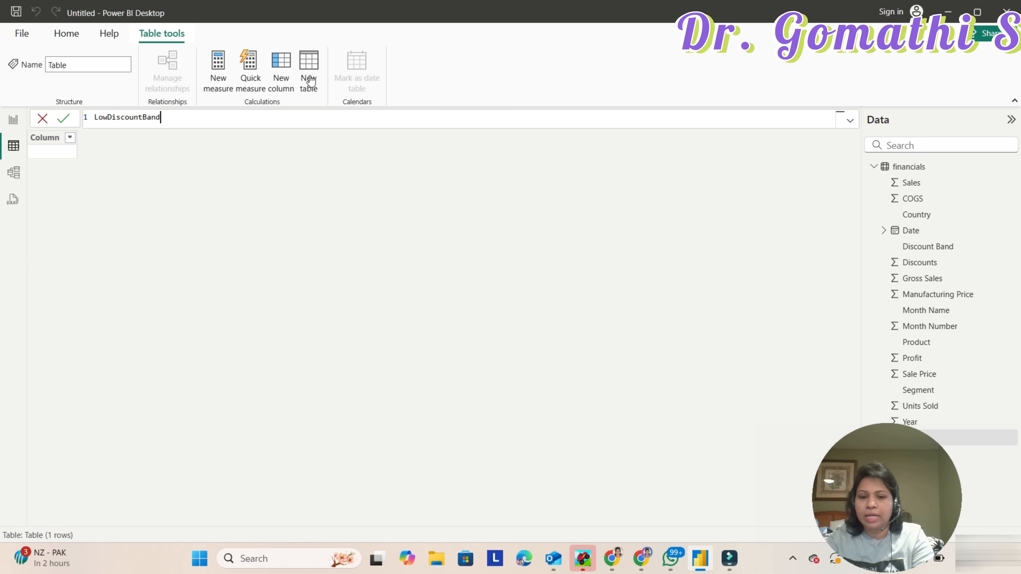
# Insert the CALCULATETABLE function after the equals sign and examine its Table and Filter1 arguments
pyautogui.write('l')
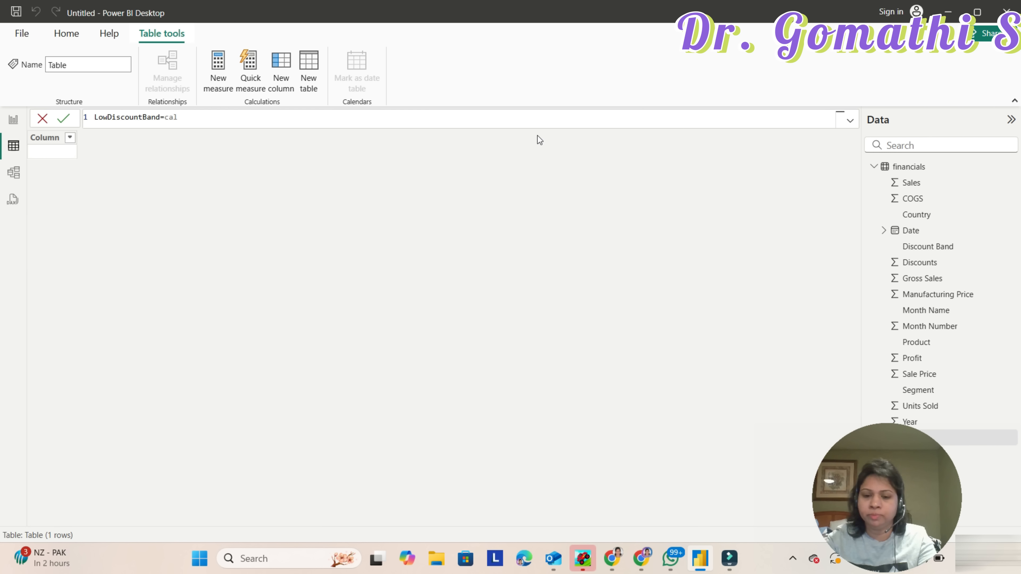
pyautogui.write('cu')
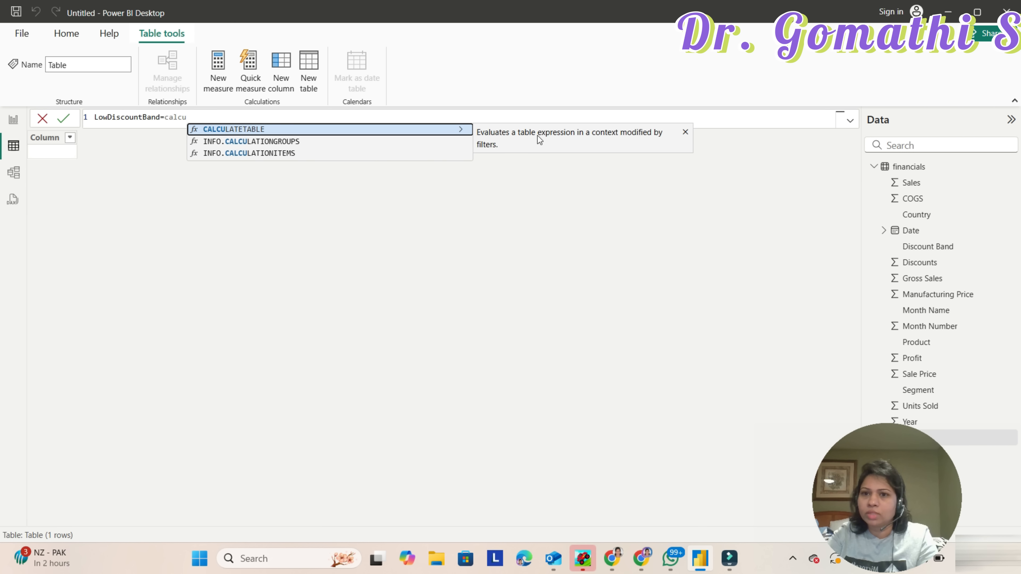
pyautogui.press('Tab')
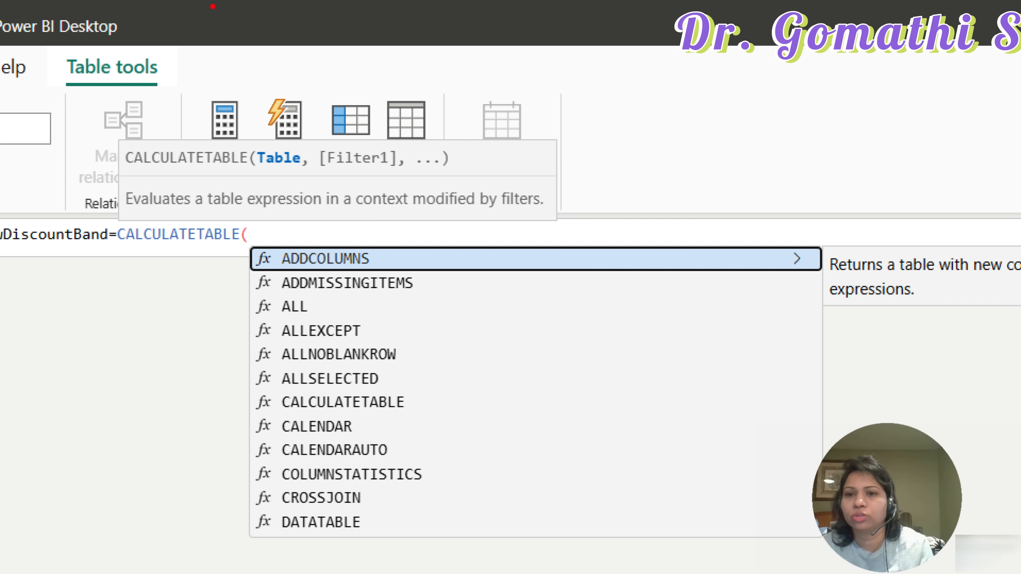
pyautogui.moveTo(298, 150)
pyautogui.mouseDown()
pyautogui.moveTo(246, 163)
pyautogui.moveTo(313, 152)
pyautogui.moveTo(263, 136)
pyautogui.mouseUp()
pyautogui.moveTo(389, 137)
pyautogui.mouseDown()
pyautogui.moveTo(330, 203)
pyautogui.moveTo(337, 110)
pyautogui.mouseUp()
# Replace CALCULATETABLE with the FILTER function in the formula and examine its FilterExpression argument
pyautogui.press('Escape')
pyautogui.press('BackSpace')
pyautogui.press('BackSpace')
pyautogui.press('BackSpace')
pyautogui.press('BackSpace')
pyautogui.press('BackSpace')
pyautogui.press('BackSpace')
pyautogui.press('BackSpace')
pyautogui.press('BackSpace')
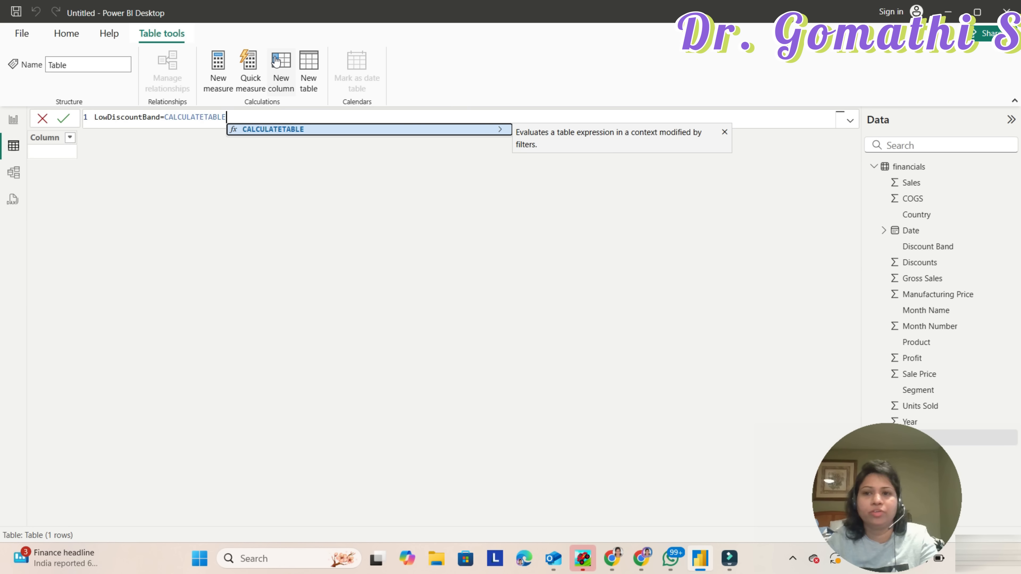
pyautogui.press('BackSpace')
pyautogui.press('BackSpace')
pyautogui.press('BackSpace')
pyautogui.press('BackSpace')
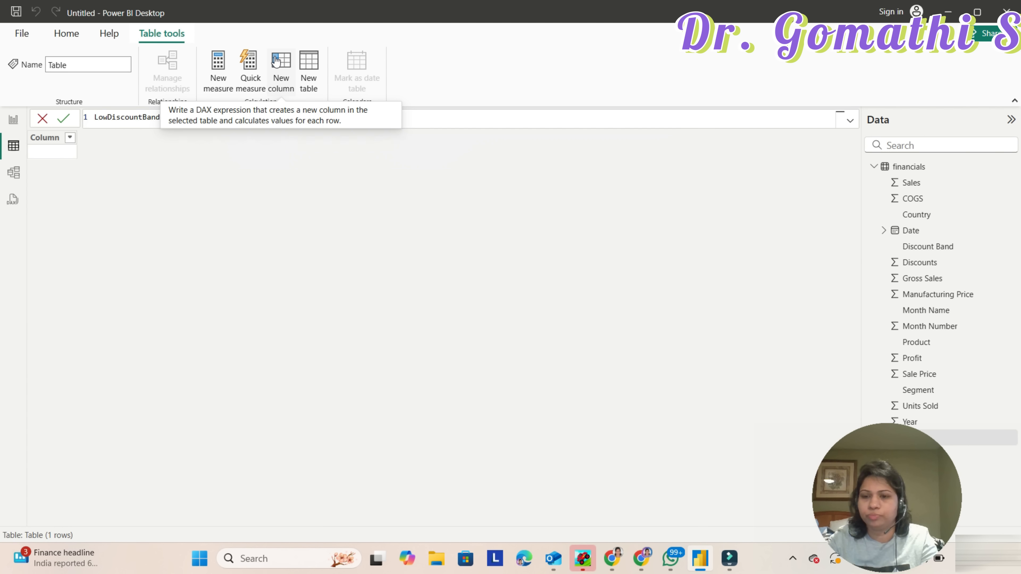
pyautogui.press('BackSpace')
pyautogui.press('BackSpace')
pyautogui.press('BackSpace')
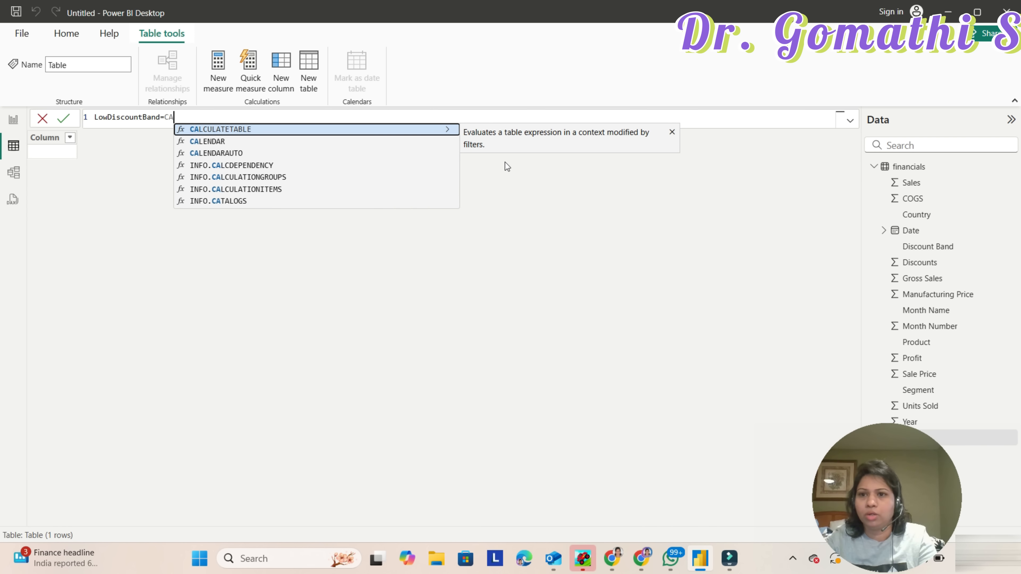
pyautogui.write('fi')
pyautogui.press('BackSpace')
pyautogui.press('BackSpace')
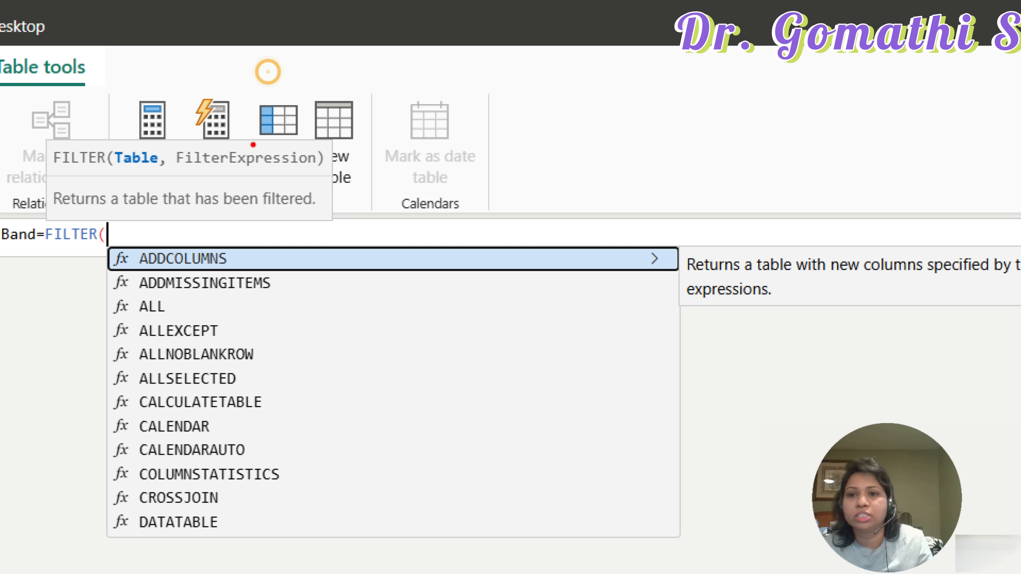
pyautogui.moveTo(253, 142)
pyautogui.mouseDown()
pyautogui.moveTo(165, 163)
pyautogui.moveTo(160, 139)
pyautogui.mouseUp()
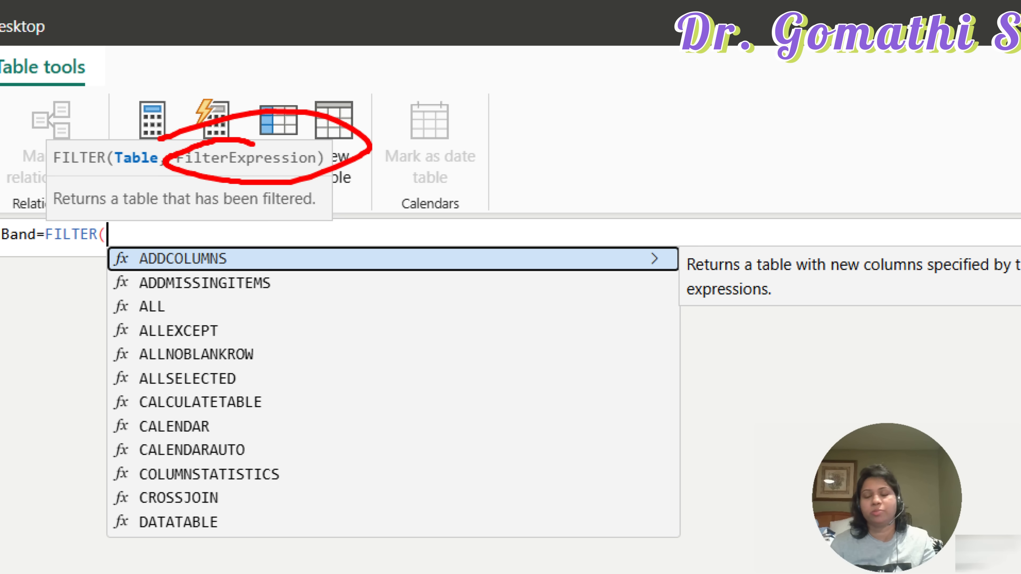
# Replace FILTER with CALCULATETABLE in the LowDiscountBand formula to compare the two functions' syntax
pyautogui.press('Escape')
pyautogui.press('BackSpace')
pyautogui.press('BackSpace')
pyautogui.press('BackSpace')
pyautogui.press('BackSpace')
pyautogui.press('BackSpace')
pyautogui.press('BackSpace')
pyautogui.press('BackSpace')
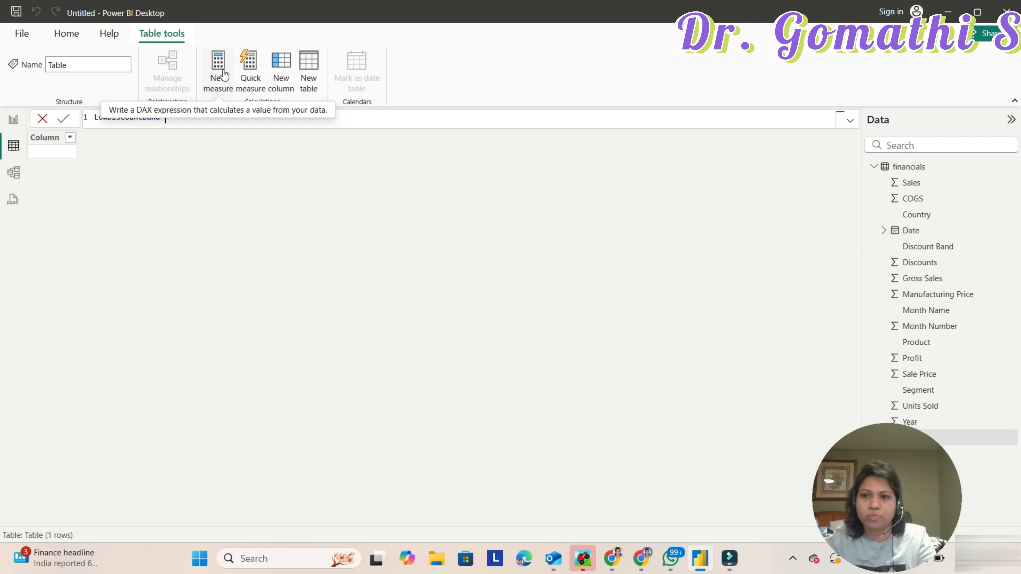
pyautogui.write('ca')
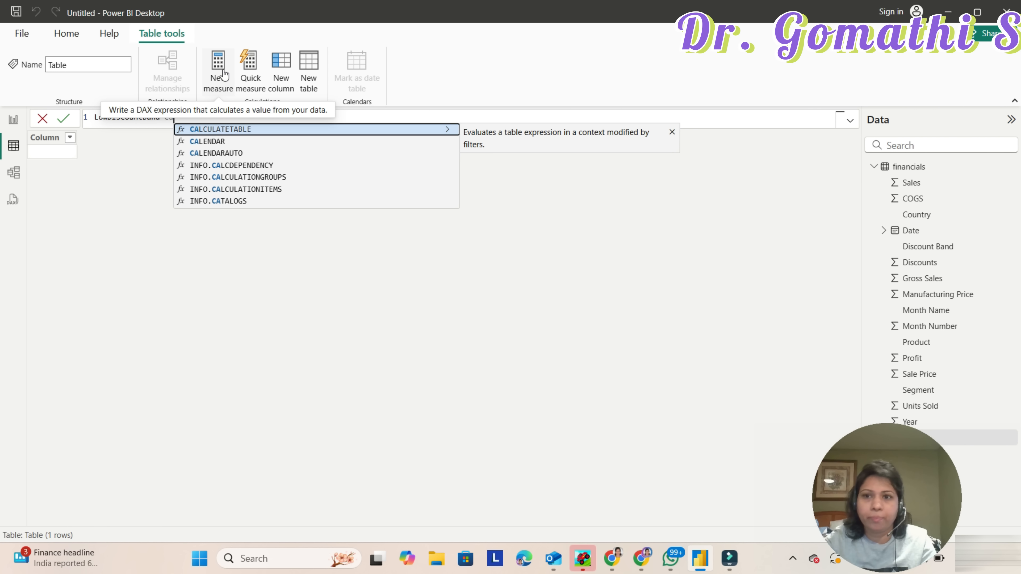
pyautogui.press('Tab')
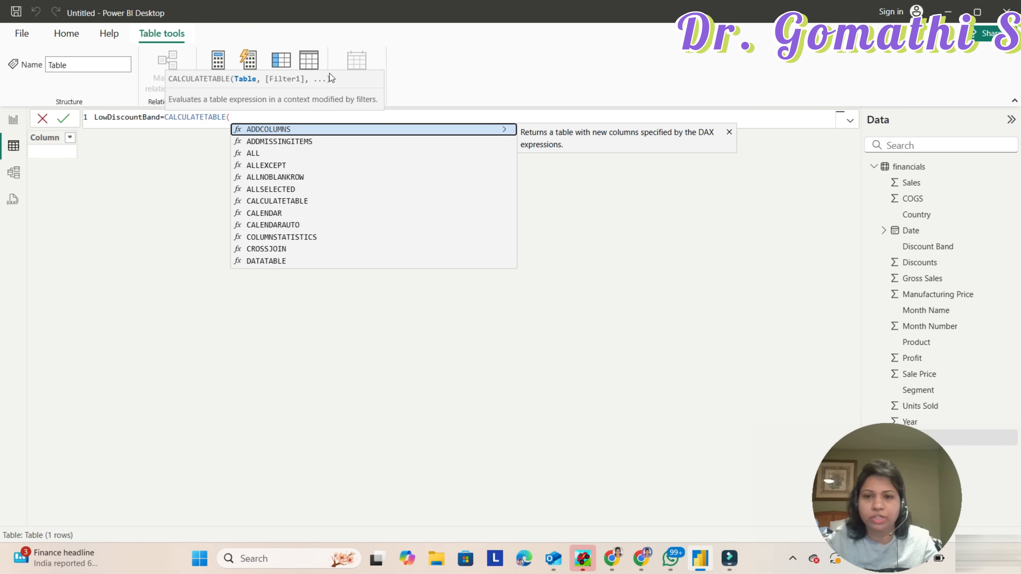
# Swap CALCULATETABLE for FILTER again and review its Table and FilterExpression arguments
pyautogui.press('BackSpace')
pyautogui.press('BackSpace')
pyautogui.press('BackSpace')
pyautogui.press('BackSpace')
pyautogui.press('BackSpace')
pyautogui.press('BackSpace')
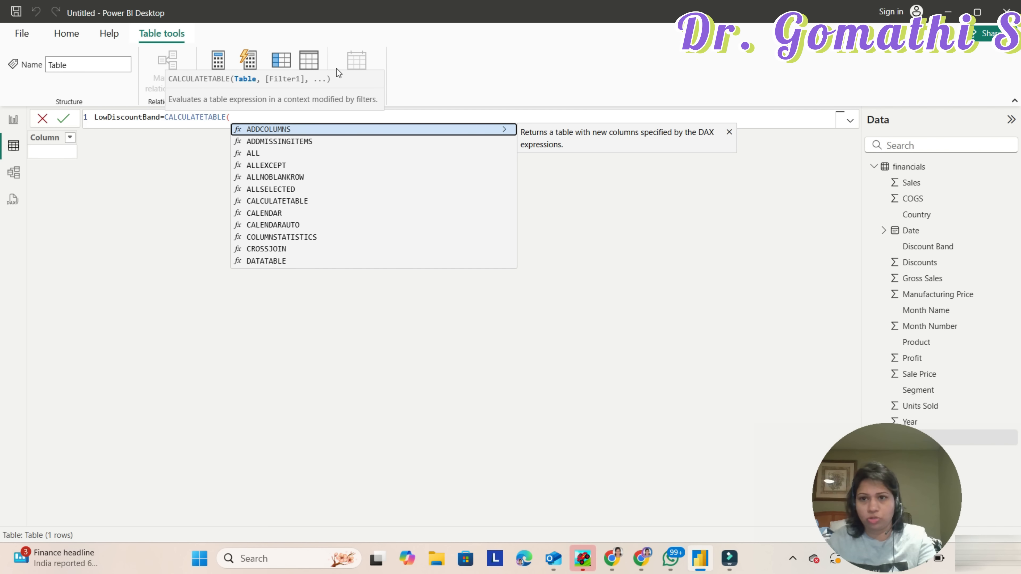
pyautogui.press('BackSpace')
pyautogui.press('BackSpace')
pyautogui.press('BackSpace')
pyautogui.press('BackSpace')
pyautogui.press('BackSpace')
pyautogui.press('BackSpace')
pyautogui.press('BackSpace')
pyautogui.press('BackSpace')
pyautogui.press('BackSpace')
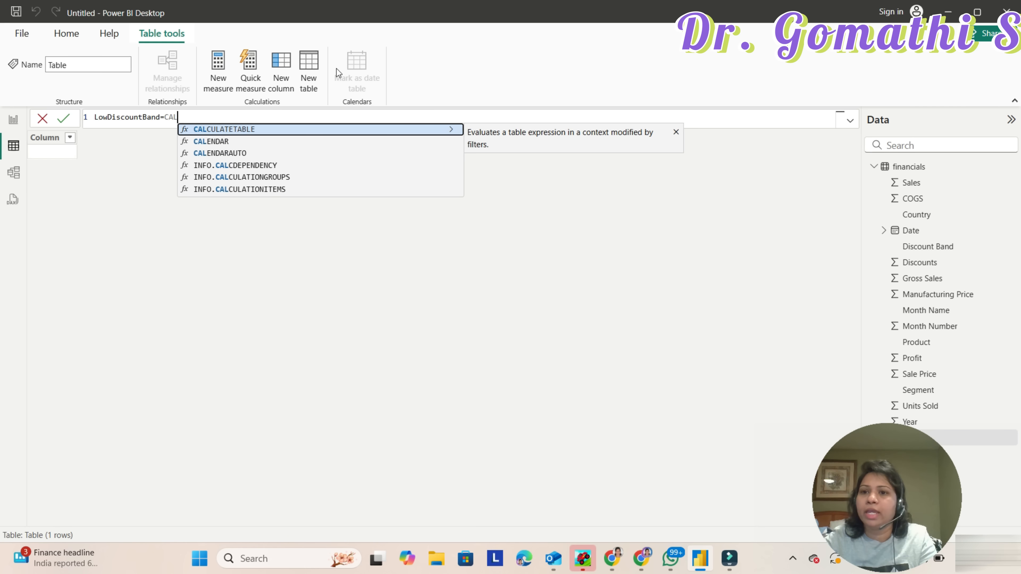
pyautogui.write('fil')
pyautogui.press('Tab')
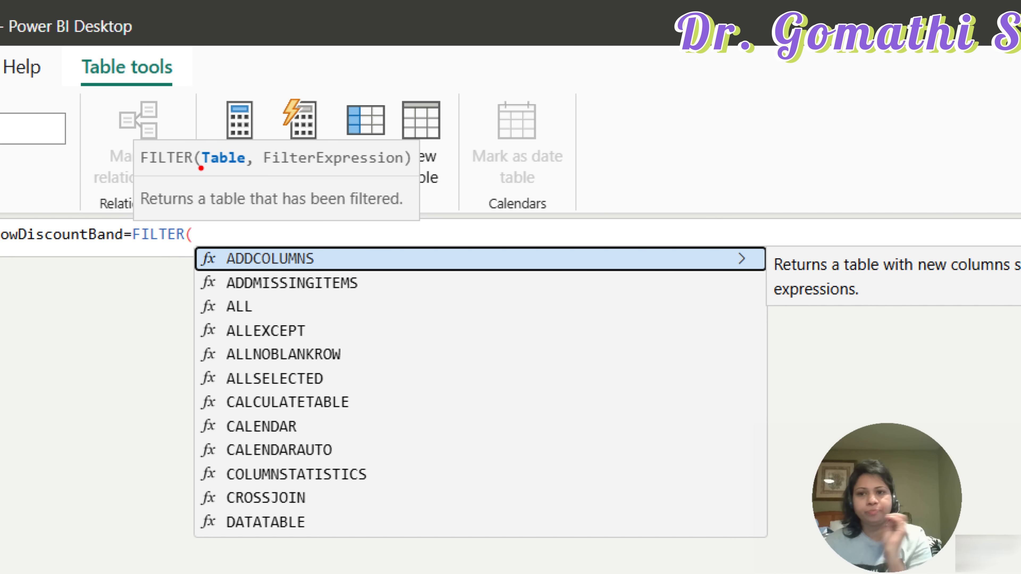
pyautogui.moveTo(217, 183); pyautogui.dragTo(284, 179)
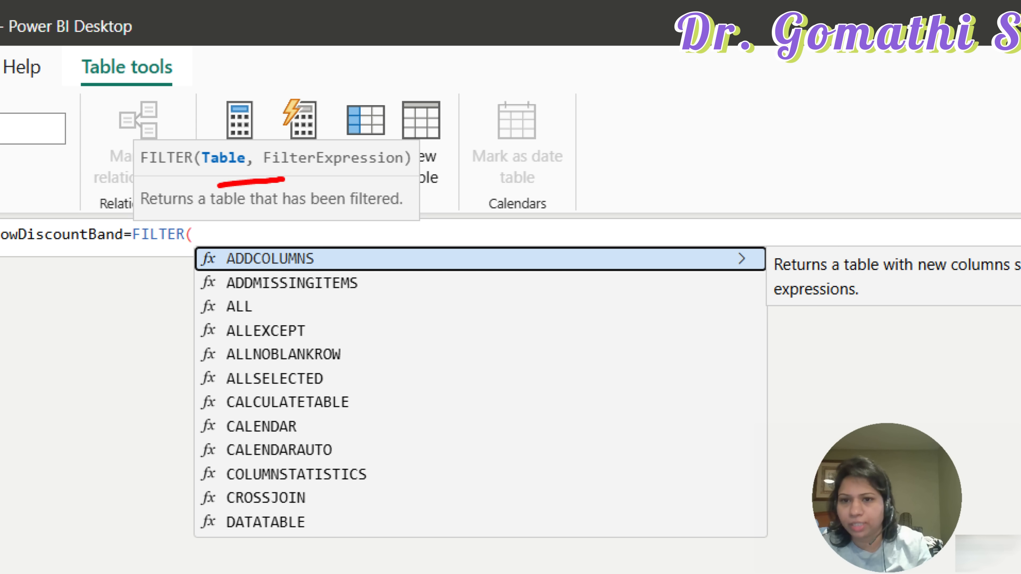
pyautogui.moveTo(408, 135)
pyautogui.mouseDown()
pyautogui.moveTo(240, 129)
pyautogui.moveTo(450, 186)
pyautogui.moveTo(327, 108)
pyautogui.mouseUp()
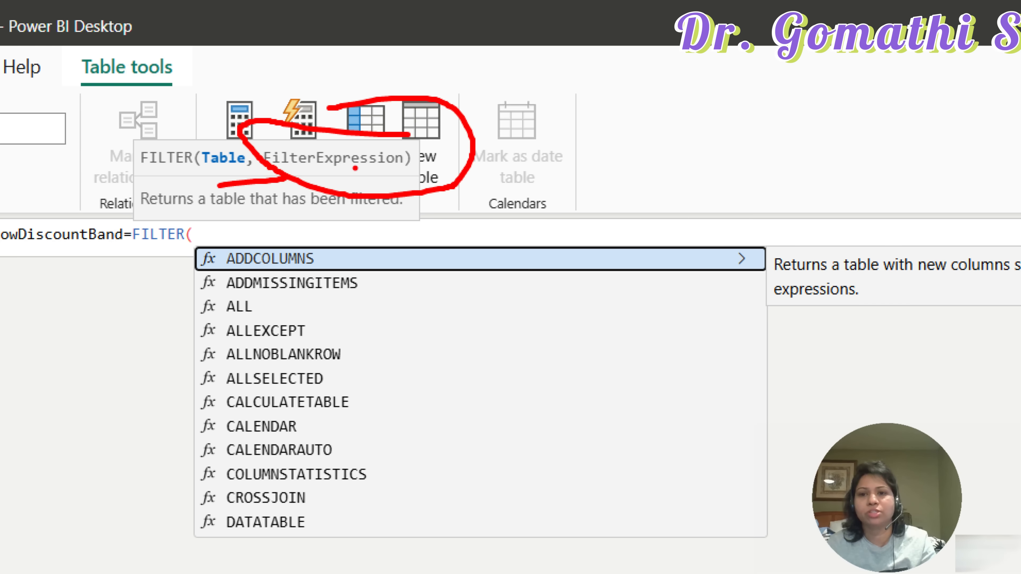
pyautogui.moveTo(276, 172); pyautogui.dragTo(438, 164)
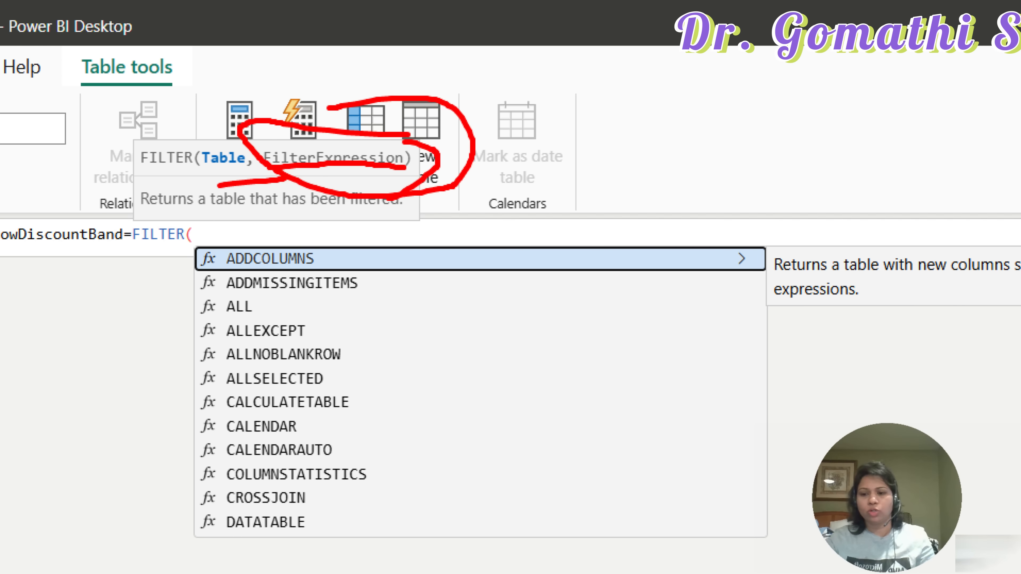
# Replace FILTER with CALCULATETABLE as the LowDiscountBand formula's function and review its optional filter arguments
pyautogui.press('BackSpace')
pyautogui.press('BackSpace')
pyautogui.press('BackSpace')
pyautogui.press('BackSpace')
pyautogui.press('BackSpace')
pyautogui.press('BackSpace')
pyautogui.press('BackSpace')
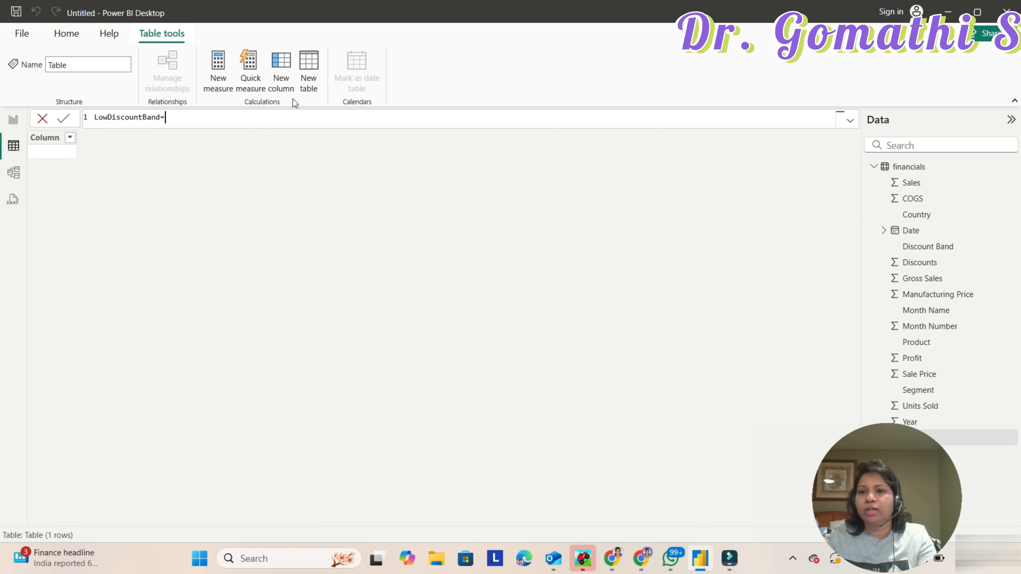
pyautogui.write('CALCULATETABLE(')
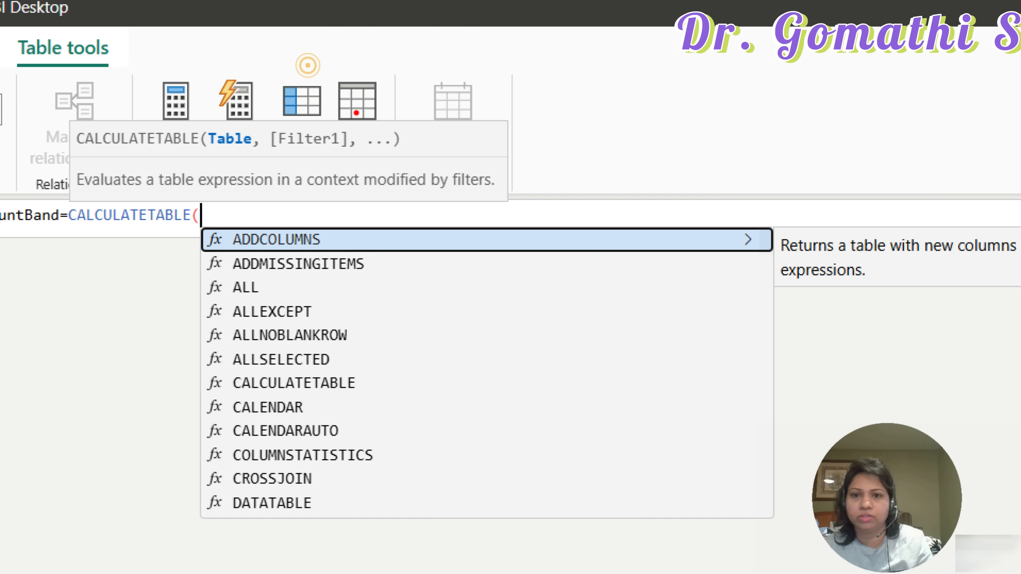
pyautogui.moveTo(355, 113); pyautogui.dragTo(276, 128)
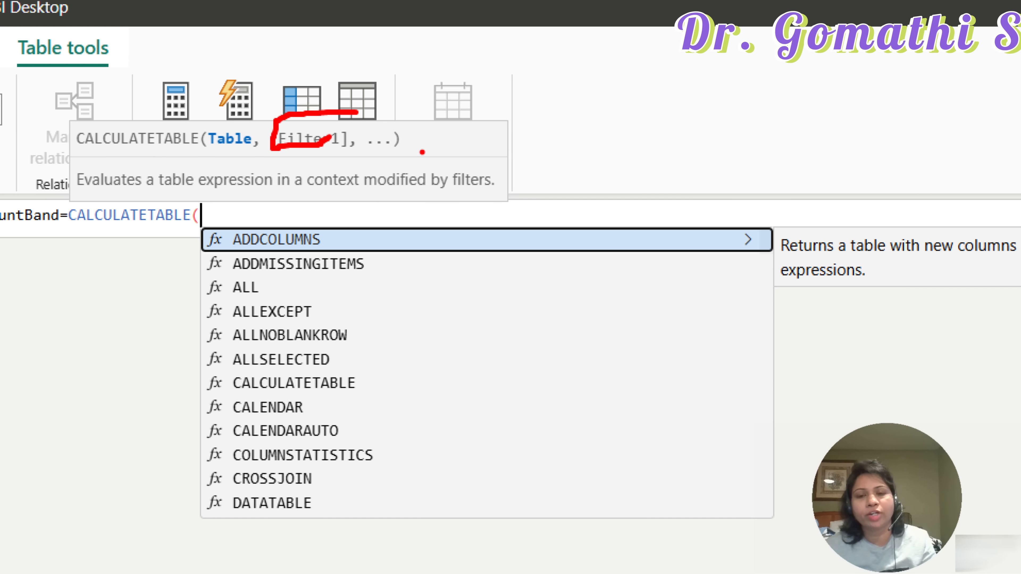
pyautogui.moveTo(604, 119); pyautogui.dragTo(592, 133)
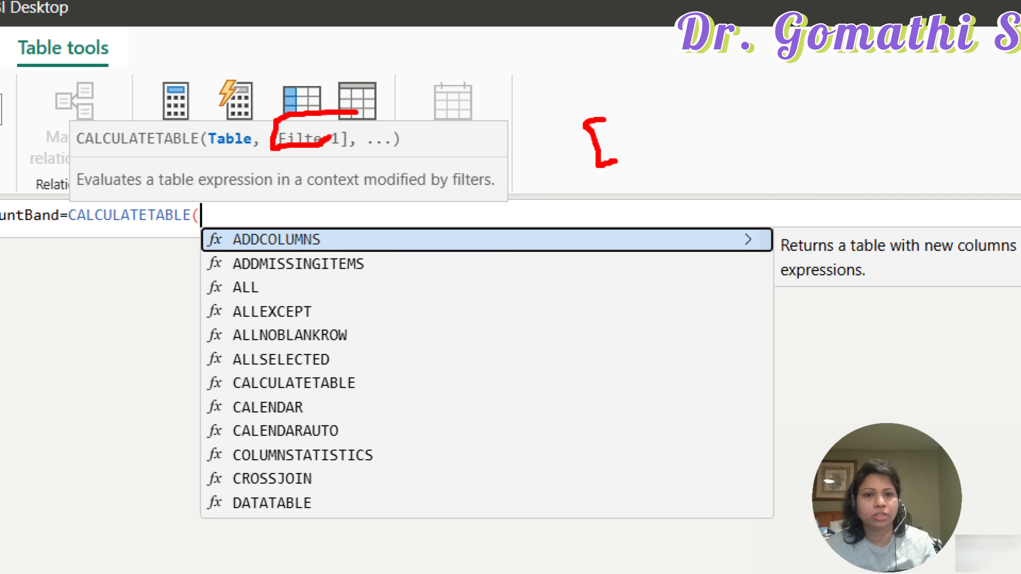
pyautogui.moveTo(743, 107)
pyautogui.mouseDown()
pyautogui.moveTo(783, 146)
pyautogui.moveTo(755, 160)
pyautogui.mouseUp()
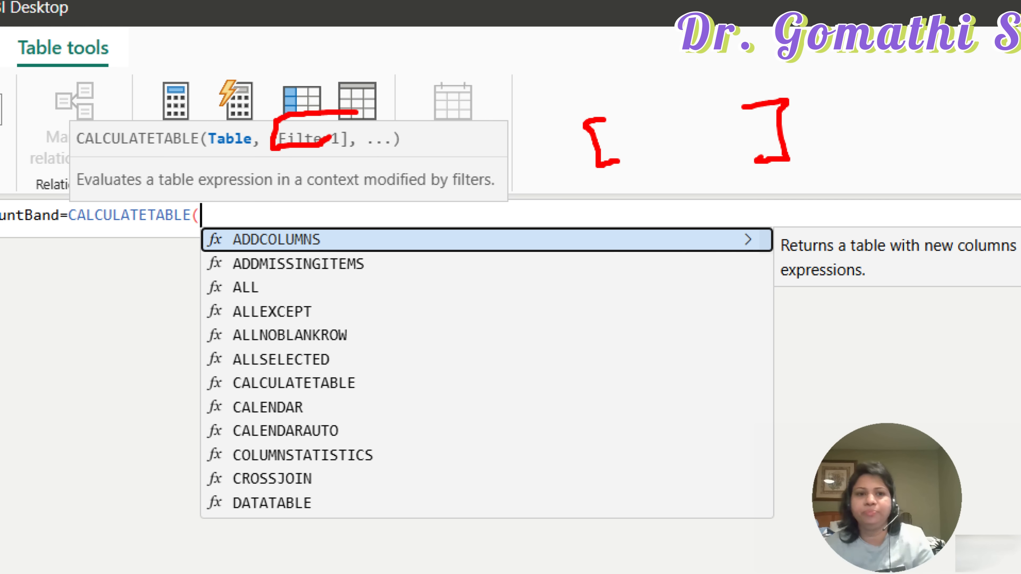
pyautogui.press('Escape')
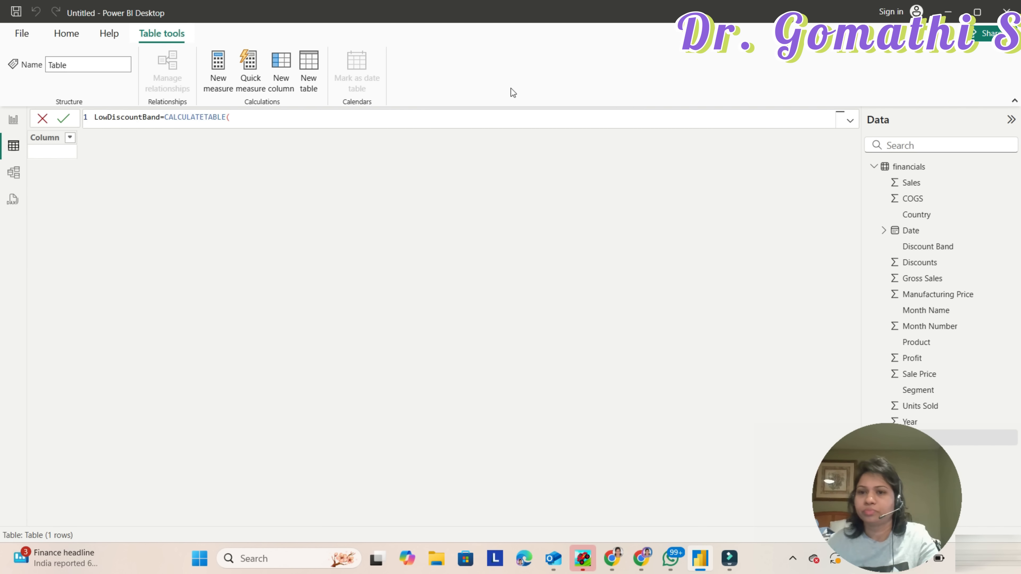
# Enter financials as the table argument of CALCULATETABLE, followed by a comma, and display the financials table's rows
pyautogui.press('BackSpace')
pyautogui.write('(')
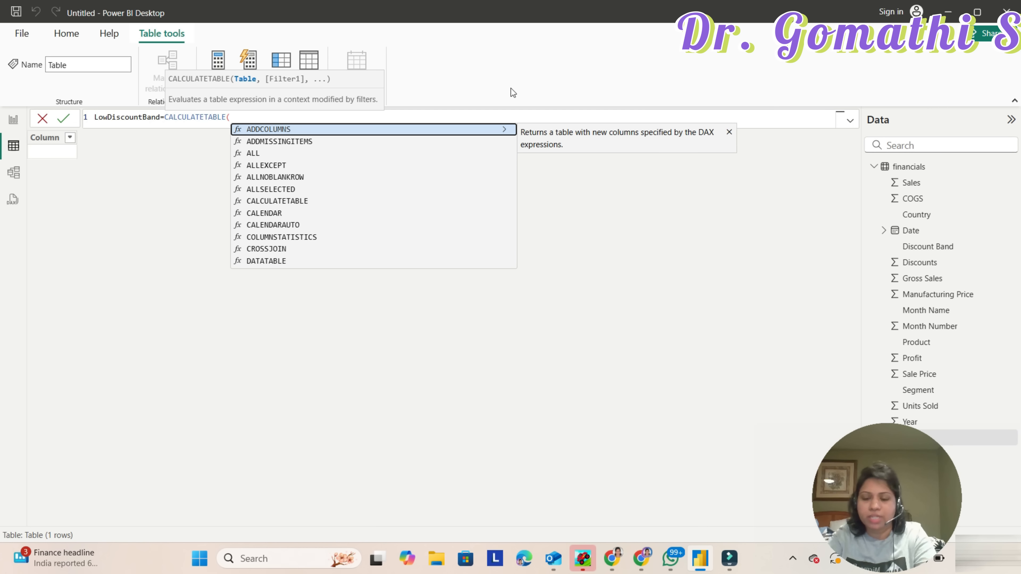
pyautogui.write('financials')
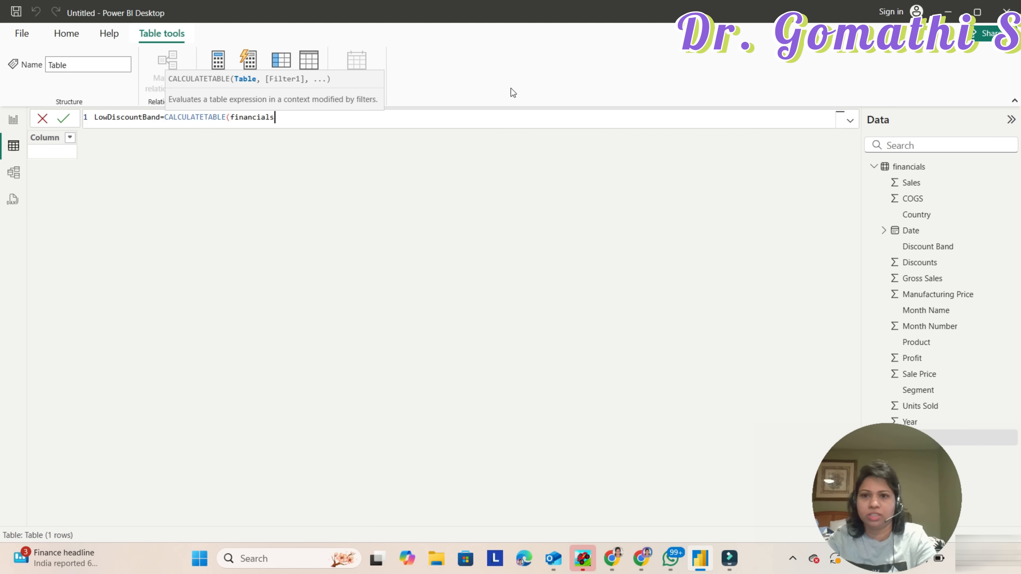
pyautogui.write(',')
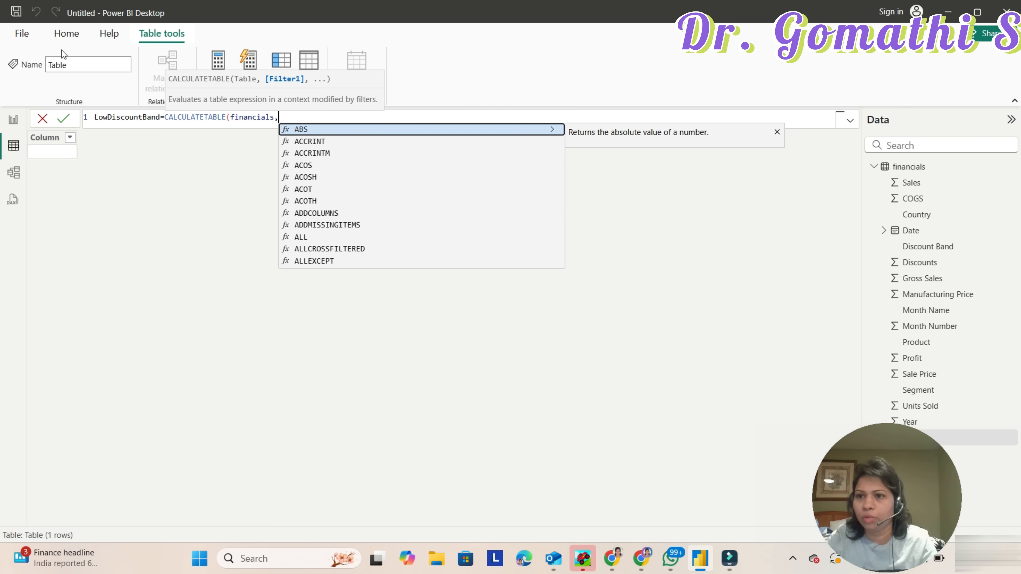
pyautogui.click(14, 145)
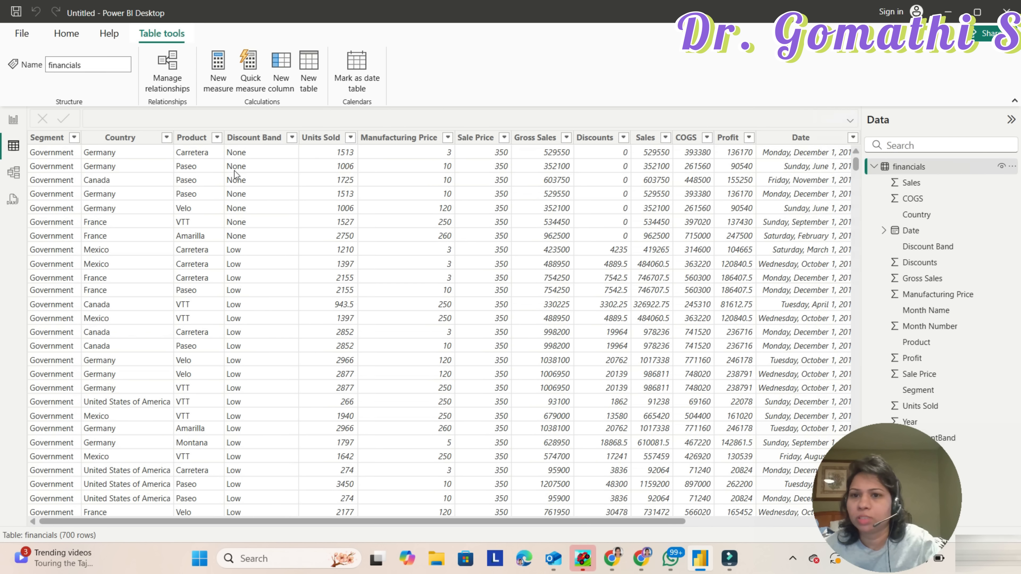
# Check the Discount Band column in financials, and enter CALCULATETABLE(financials, as the formula of the LowDiscountBand table
pyautogui.click(247, 271)
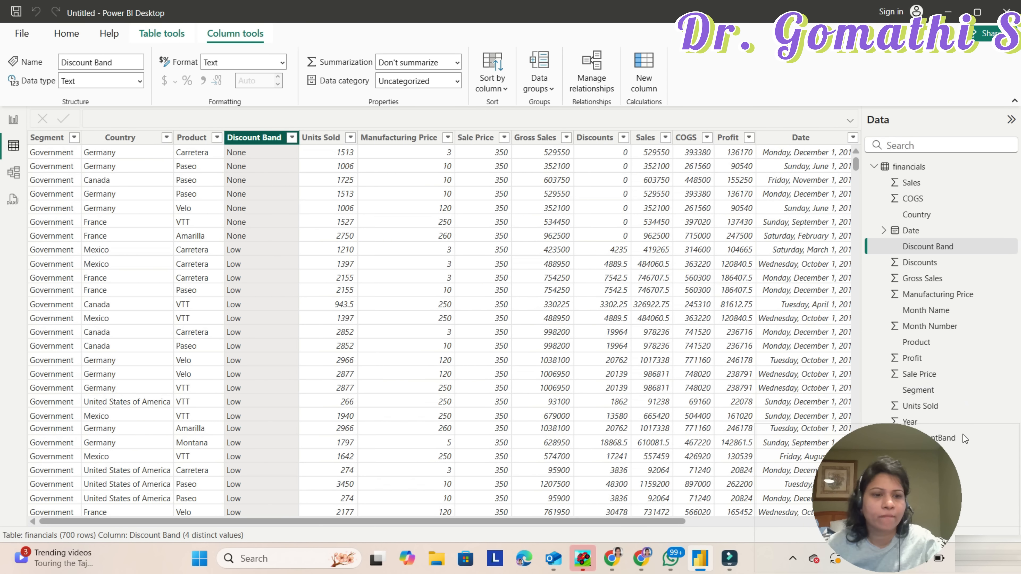
pyautogui.click(904, 438)
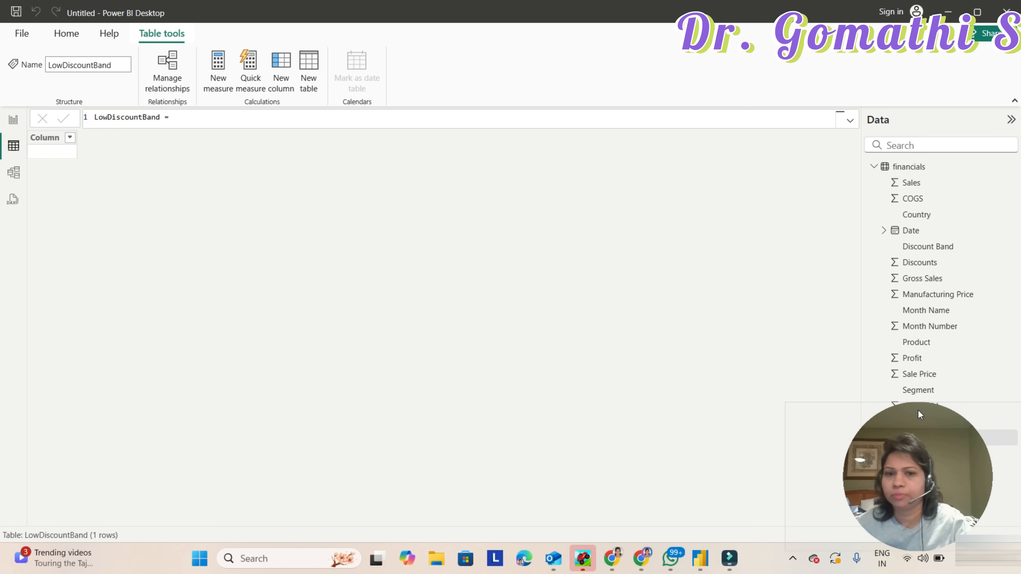
pyautogui.click(275, 121)
pyautogui.write('CALCULATETABLE(financials,')
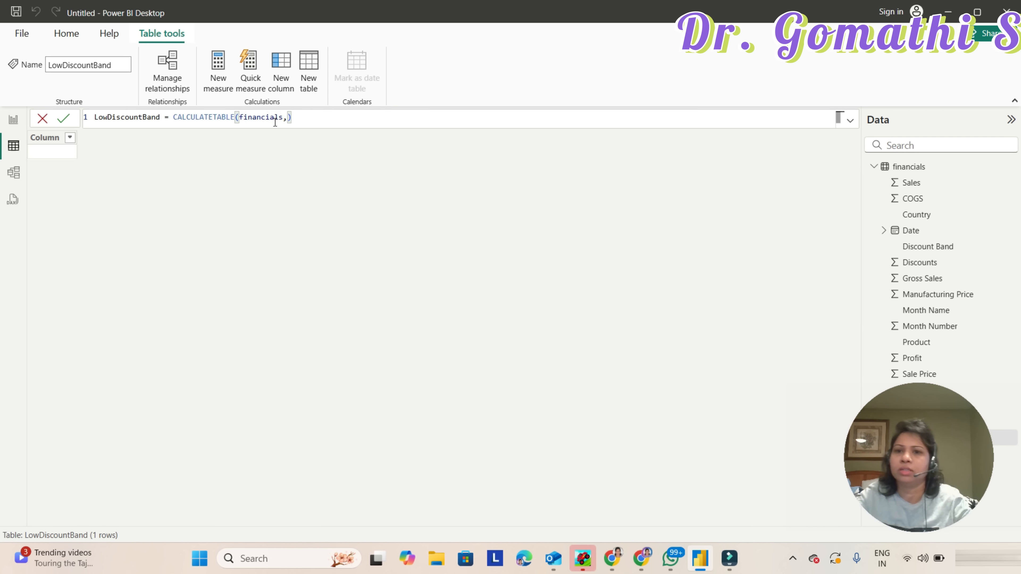
# Add the filter financials[Discount Band]="Low" to the CALCULATETABLE formula of LowDiscountBand and commit it
pyautogui.write('fin')
pyautogui.press('Down')
pyautogui.press('Down')
pyautogui.press('Down')
pyautogui.press('Down')
pyautogui.press('Down')
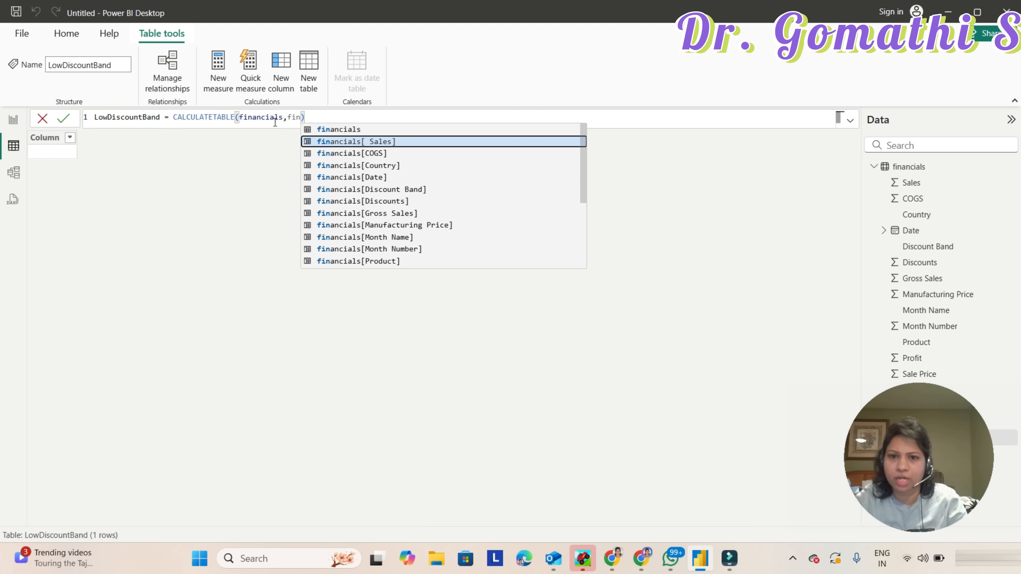
pyautogui.press('Tab')
pyautogui.write('=')
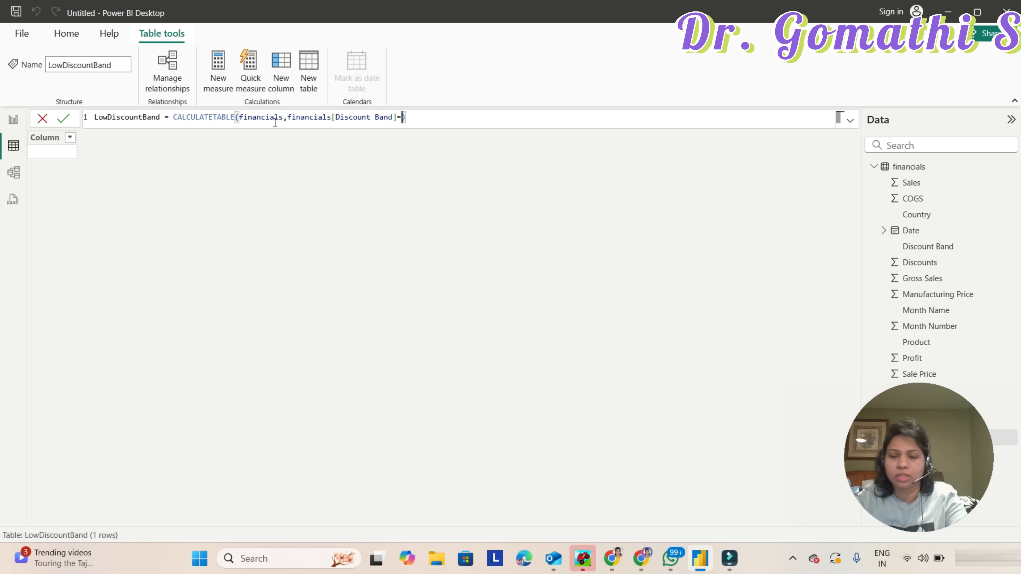
pyautogui.write('"Low"')
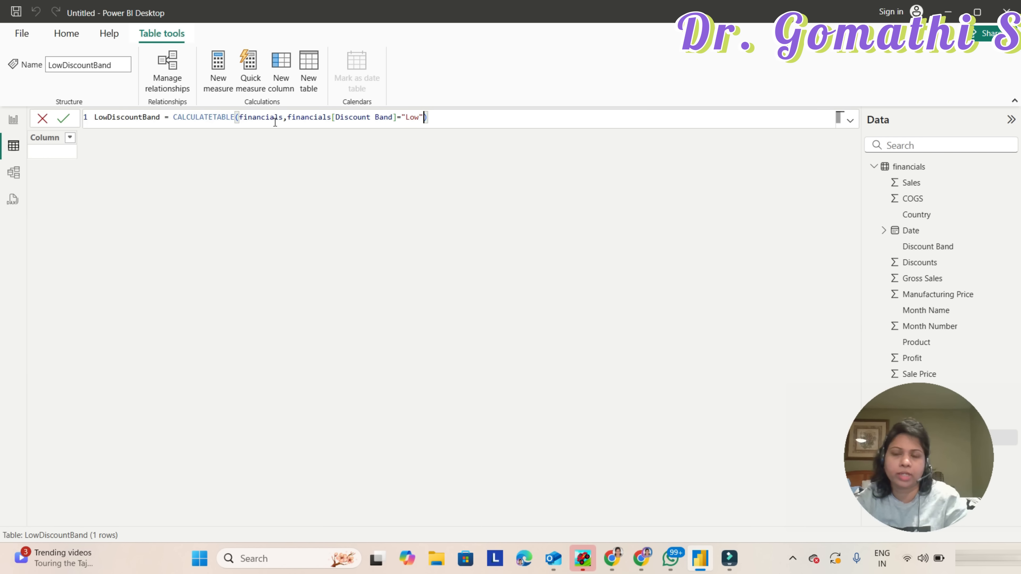
pyautogui.press('Return')
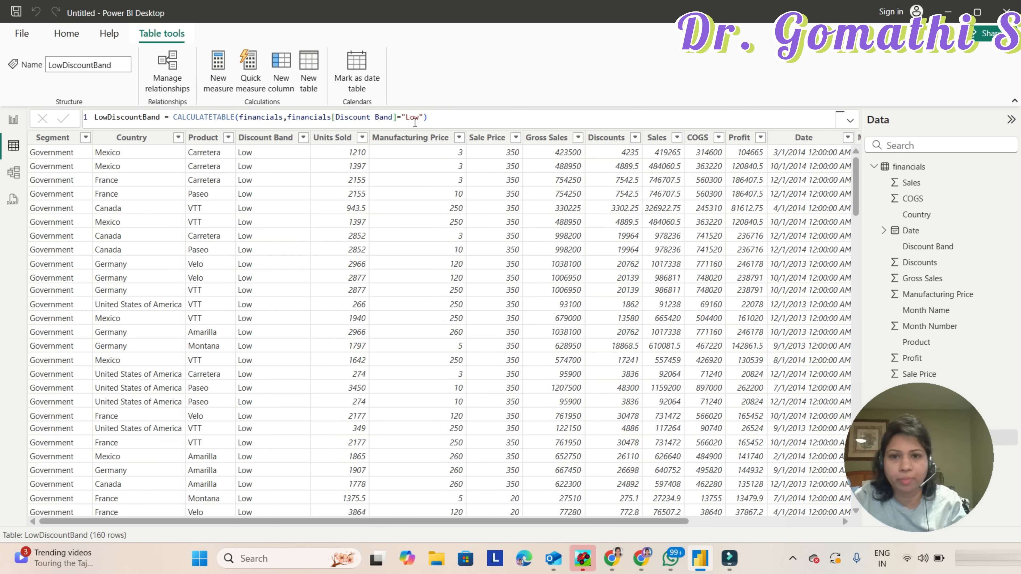
# Add financials[Country]="Mexico" as a second filter argument in the LowDiscountBand formula and commit it
pyautogui.click(423, 117)
pyautogui.write(',')
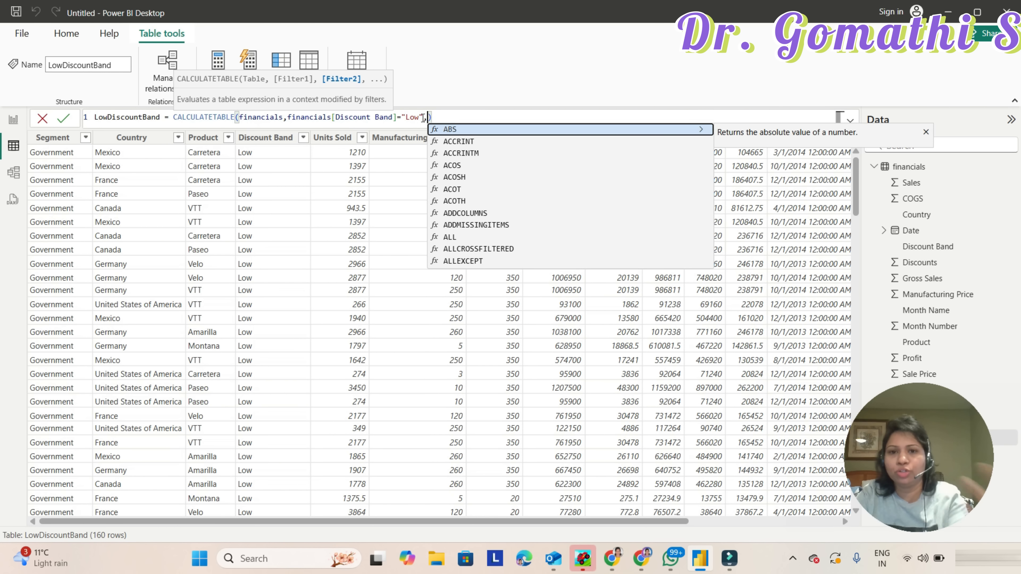
pyautogui.write('fin')
pyautogui.press('Down')
pyautogui.press('Down')
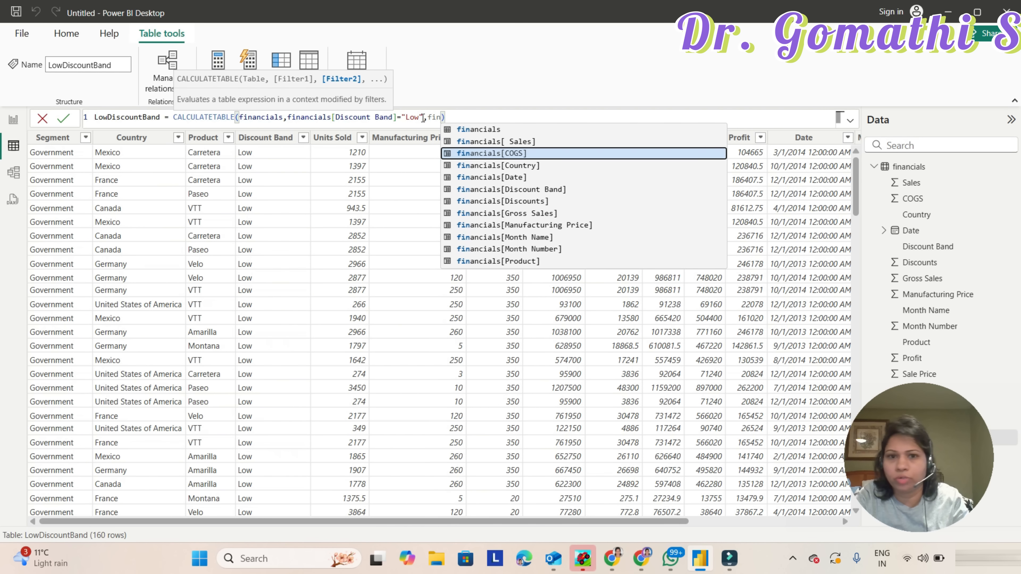
pyautogui.press('Down')
pyautogui.press('Tab')
pyautogui.write('="M')
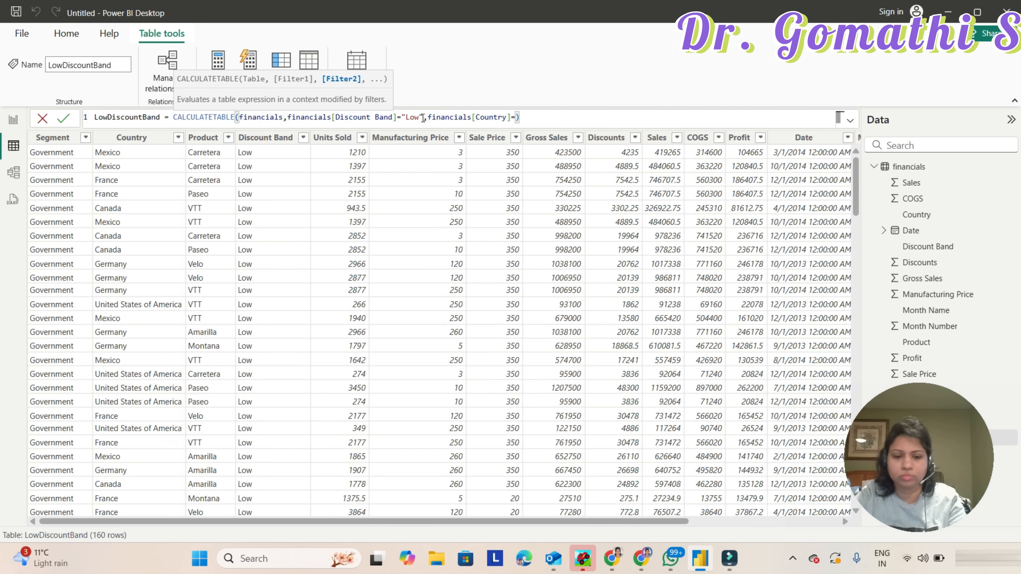
pyautogui.write('exico"')
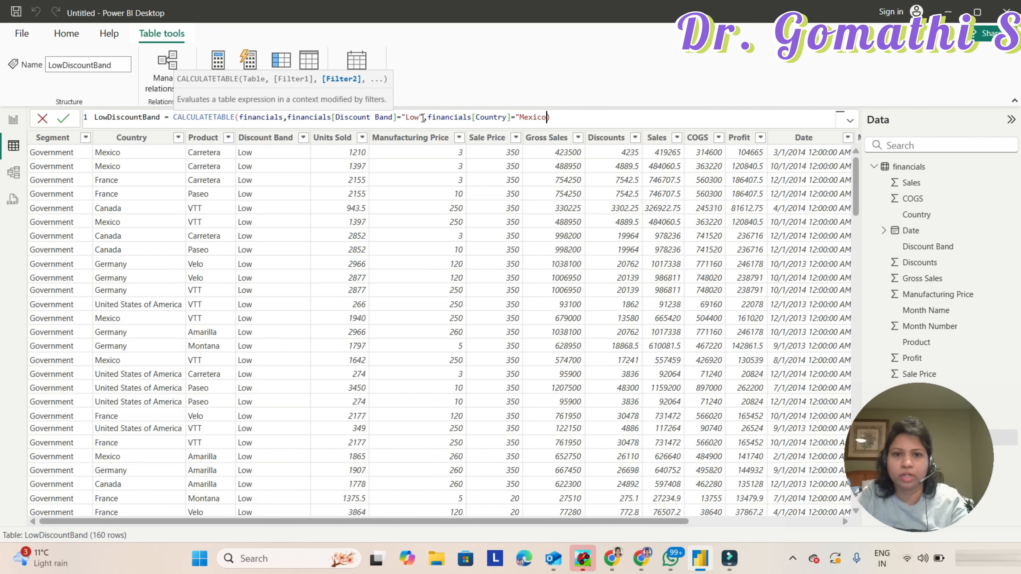
pyautogui.press('Return')
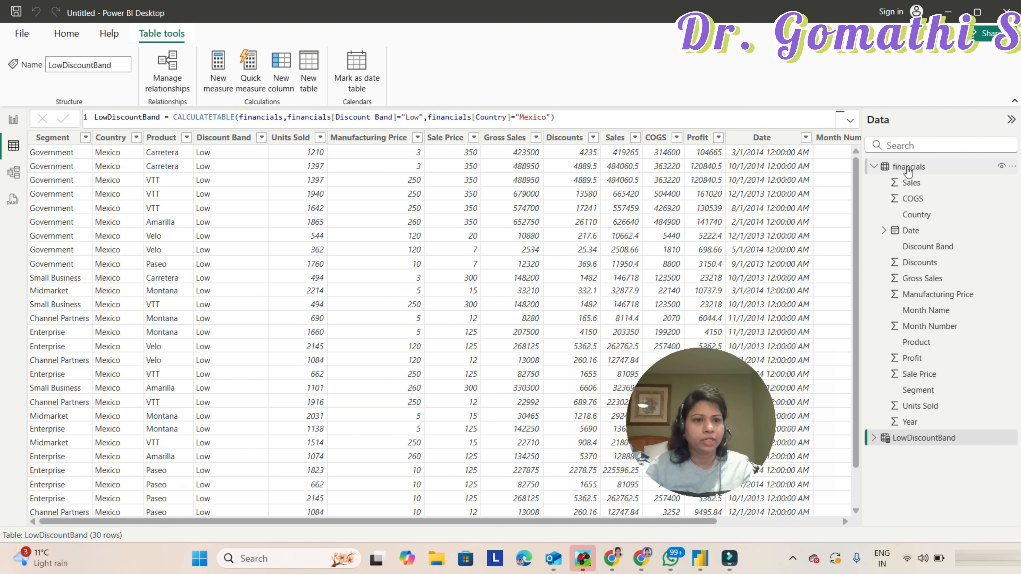
pyautogui.moveTo(907, 171)
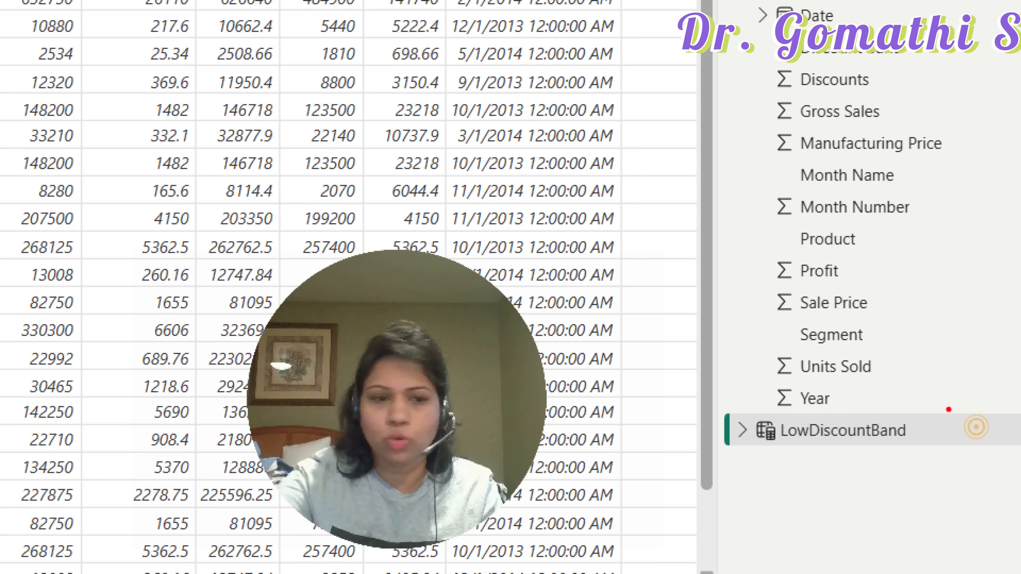
pyautogui.moveTo(948, 409)
pyautogui.mouseDown()
pyautogui.moveTo(931, 485)
pyautogui.moveTo(757, 407)
pyautogui.mouseUp()
pyautogui.press('Escape')
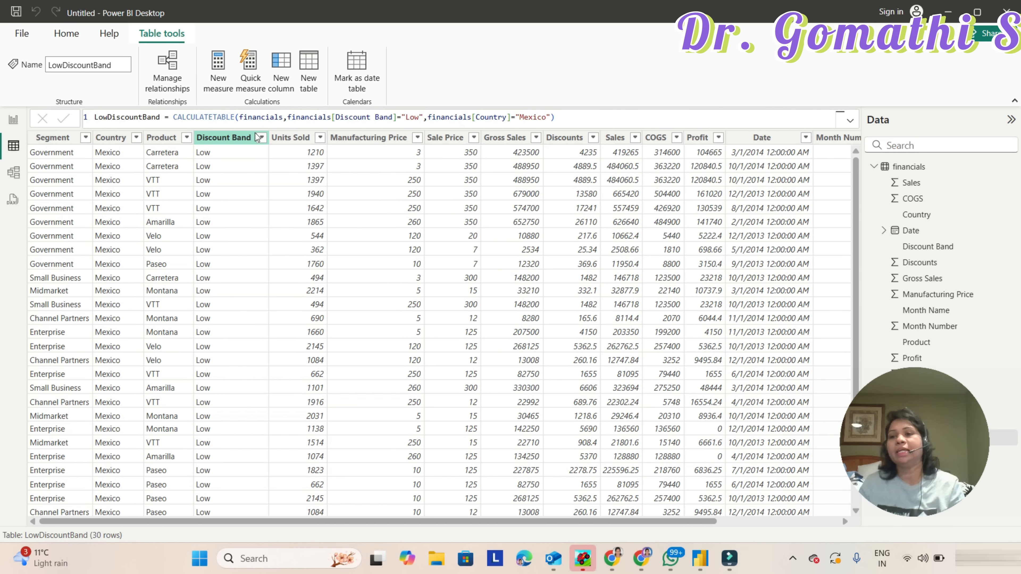
pyautogui.click(12, 126)
pyautogui.moveTo(184, 172)
pyautogui.mouseDown()
pyautogui.moveTo(42, 177)
pyautogui.moveTo(110, 164)
pyautogui.mouseUp()
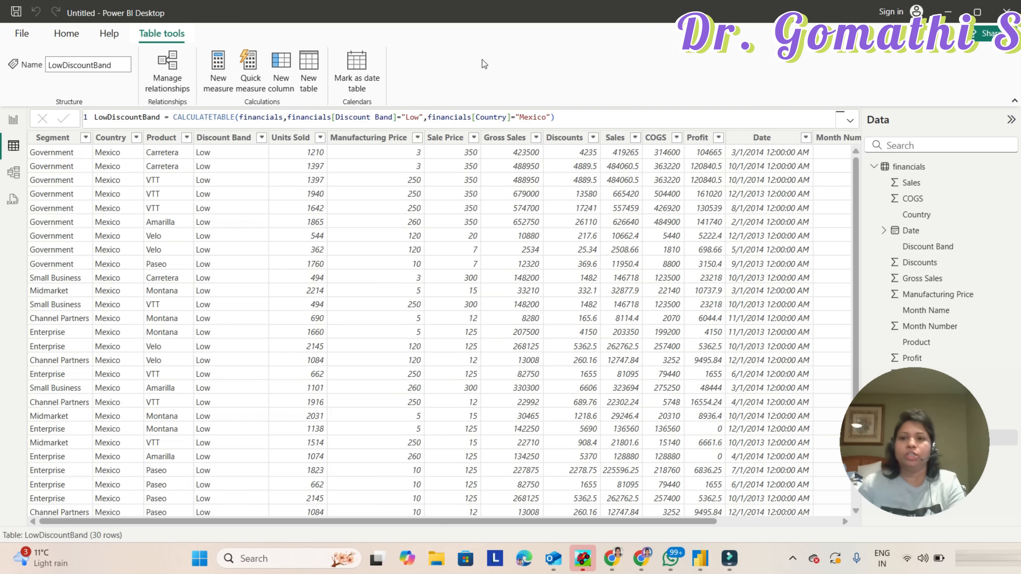
pyautogui.click(236, 153)
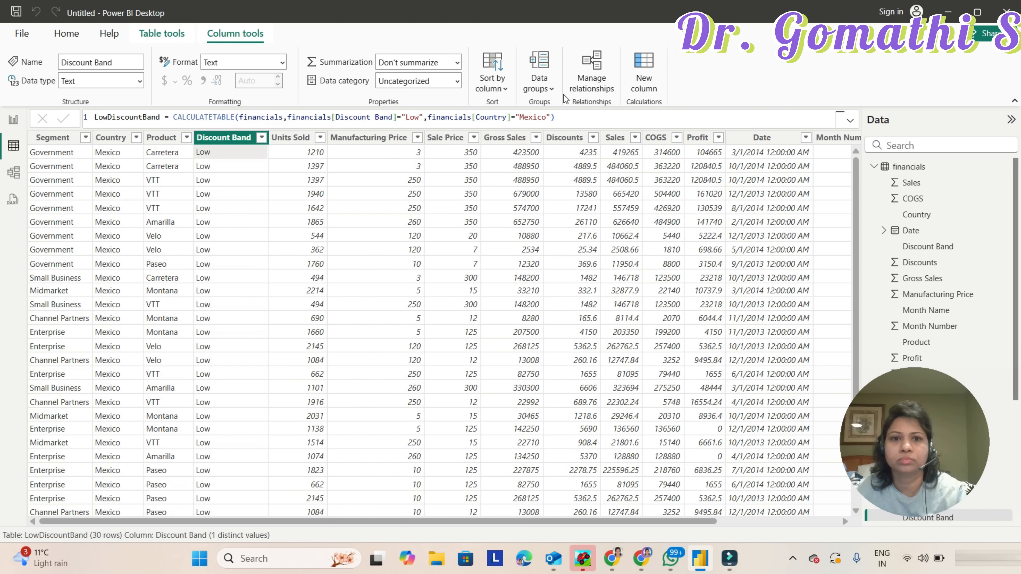
# Create a new calculated table named LowDiscountBand_Filter and start its formula with FILTER(financials, as the table argument
pyautogui.click(161, 34)
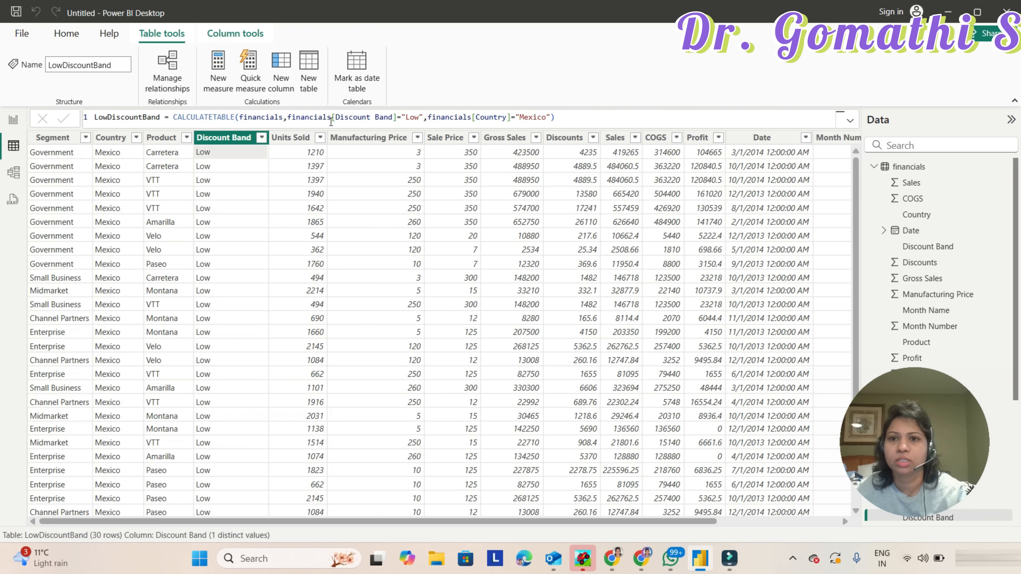
pyautogui.click(313, 79)
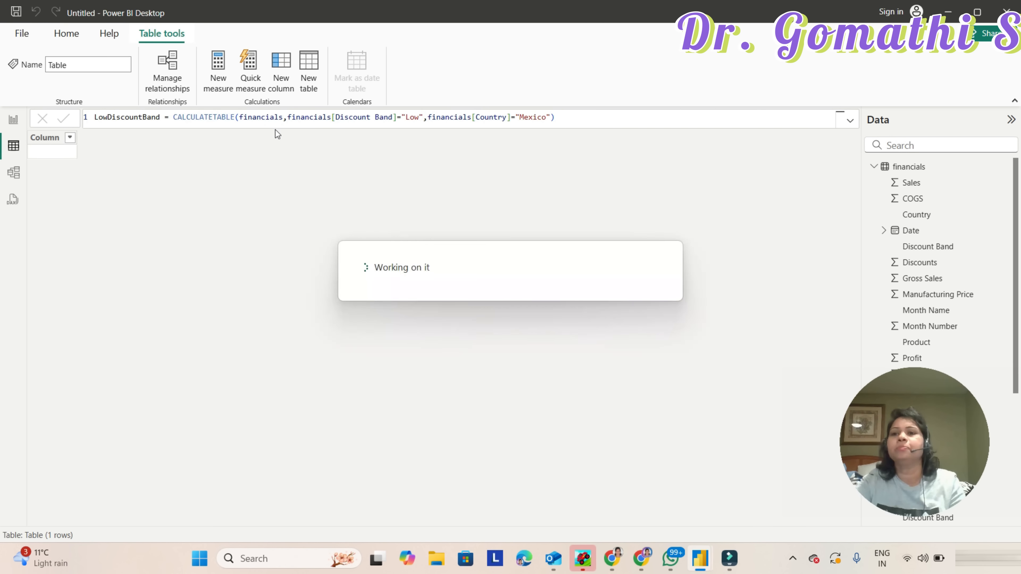
pyautogui.write('Lowe')
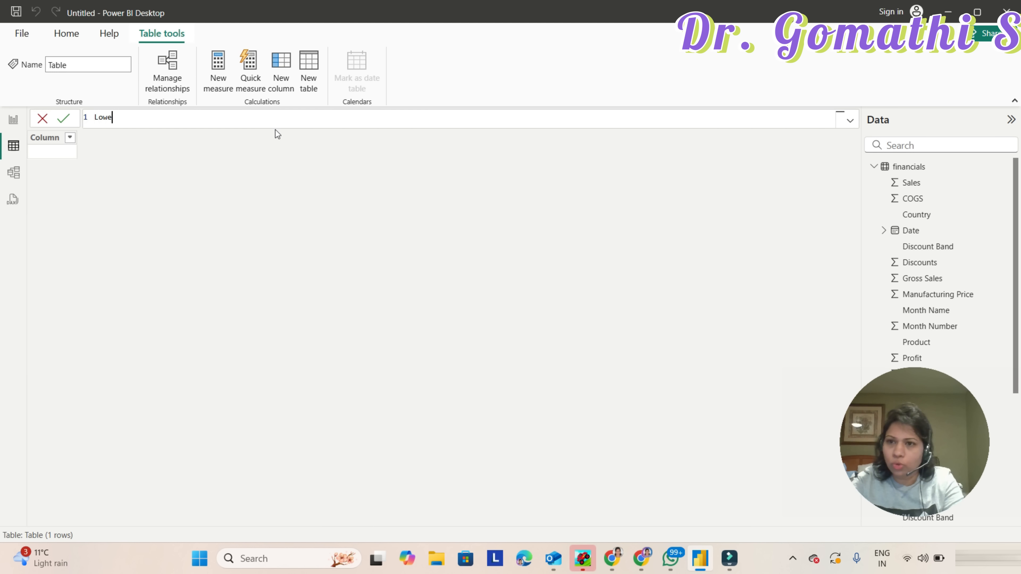
pyautogui.press('BackSpace')
pyautogui.write('Discount')
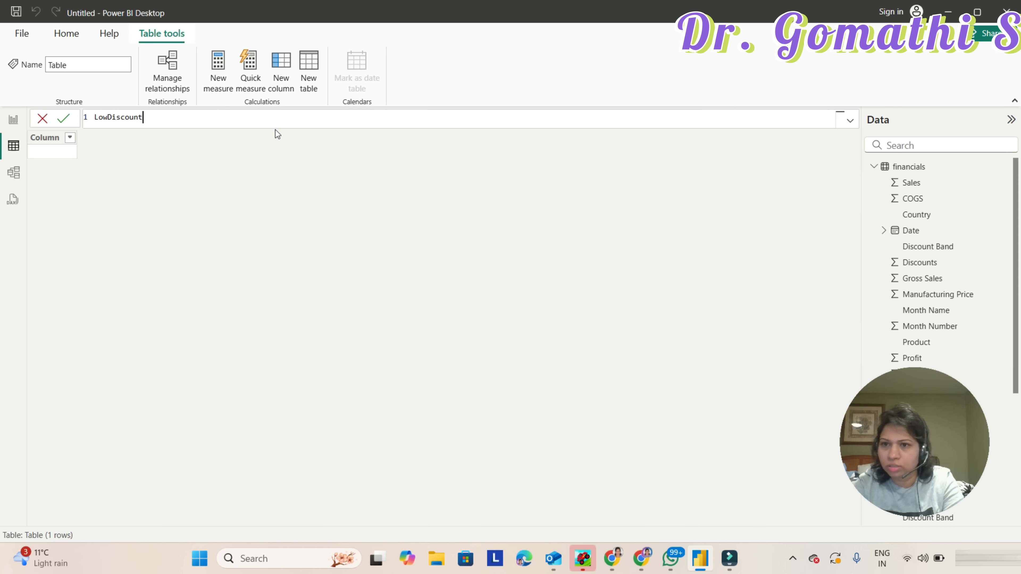
pyautogui.write('Band')
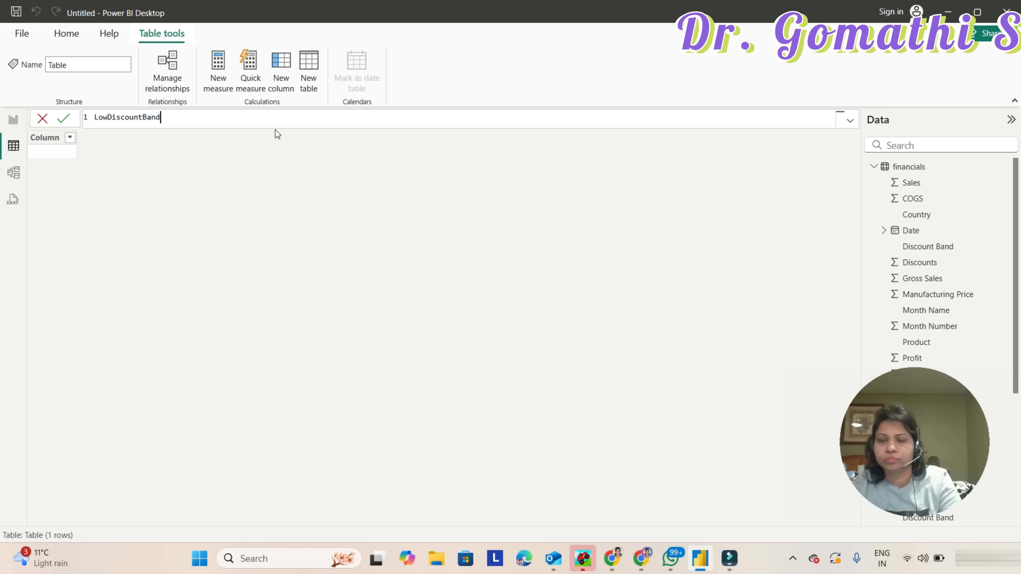
pyautogui.write('_Filter')
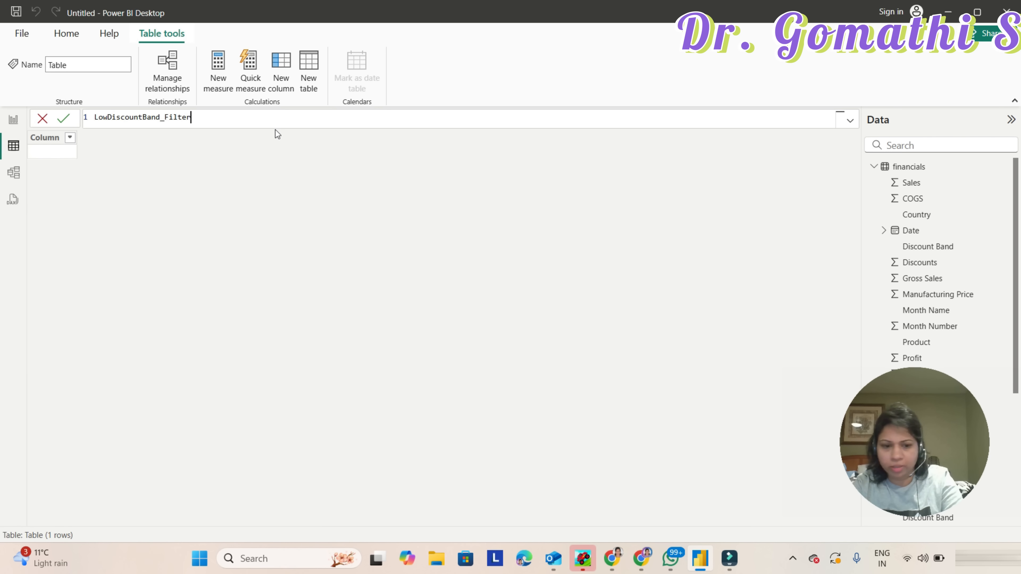
pyautogui.write('=FILTER(')
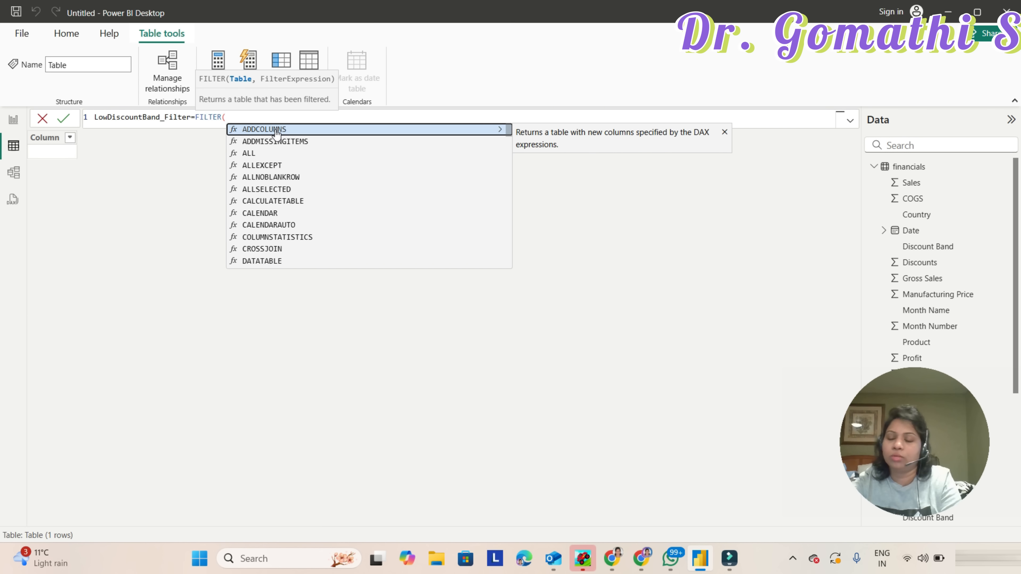
pyautogui.write('financials,')
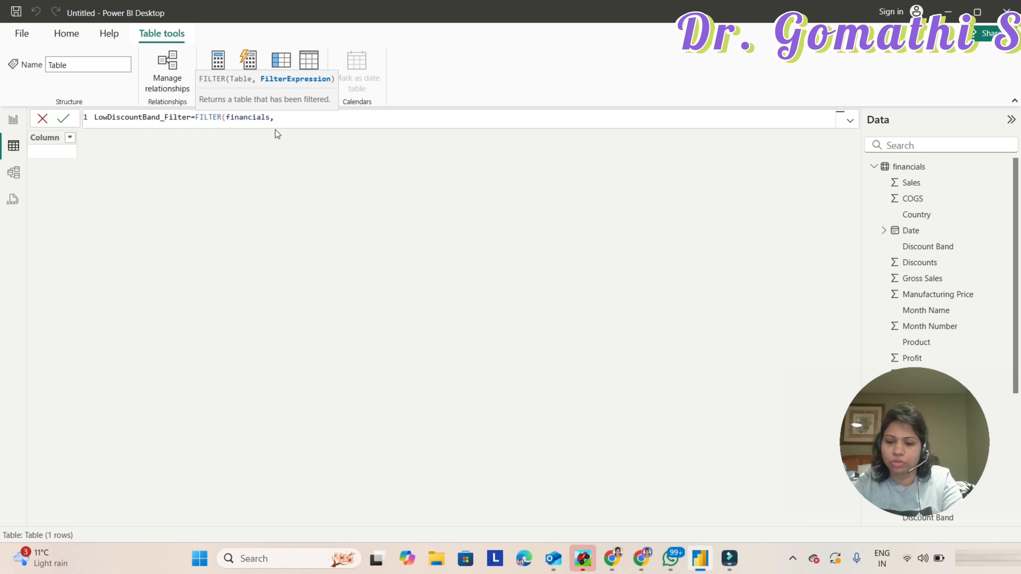
# Complete the LowDiscountBand_Filter formula with the filter expression financials[Discount Band]="Low" and commit it
pyautogui.write('fin')
pyautogui.press('Down')
pyautogui.press('Down')
pyautogui.press('Down')
pyautogui.press('Down')
pyautogui.press('Down')
pyautogui.press('Tab')
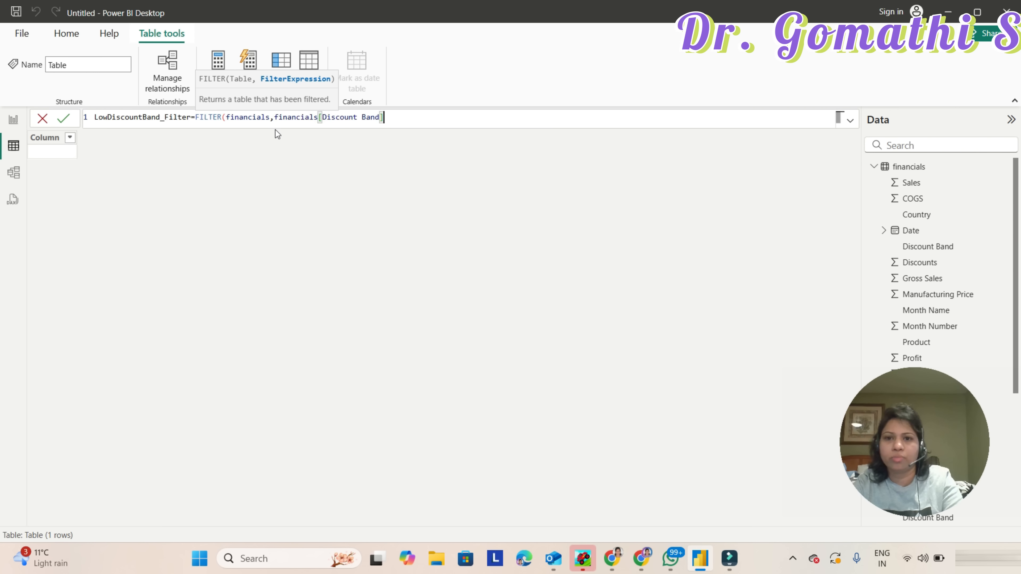
pyautogui.write('="Low",')
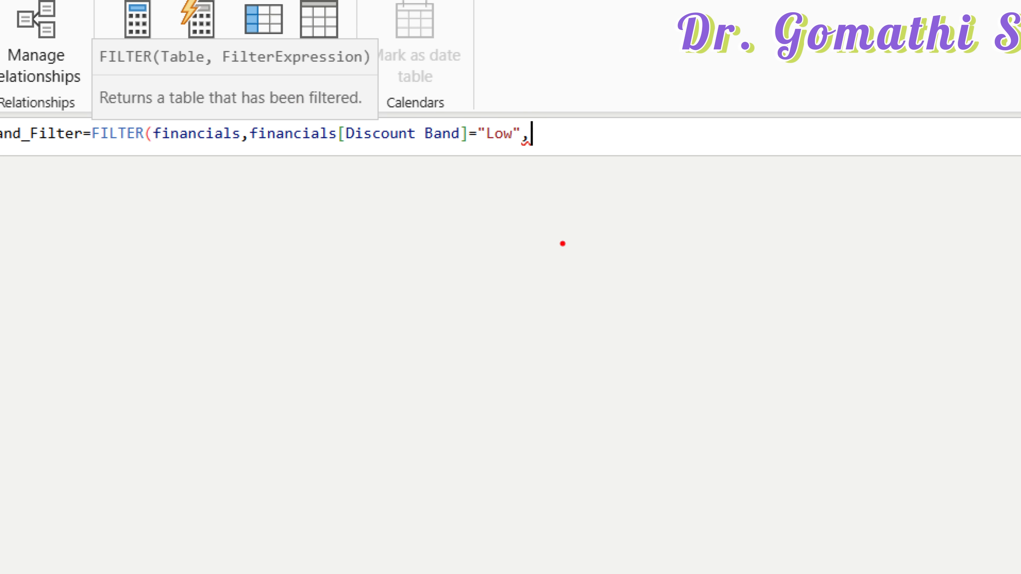
pyautogui.moveTo(487, 146)
pyautogui.mouseDown()
pyautogui.moveTo(553, 122)
pyautogui.moveTo(524, 187)
pyautogui.mouseUp()
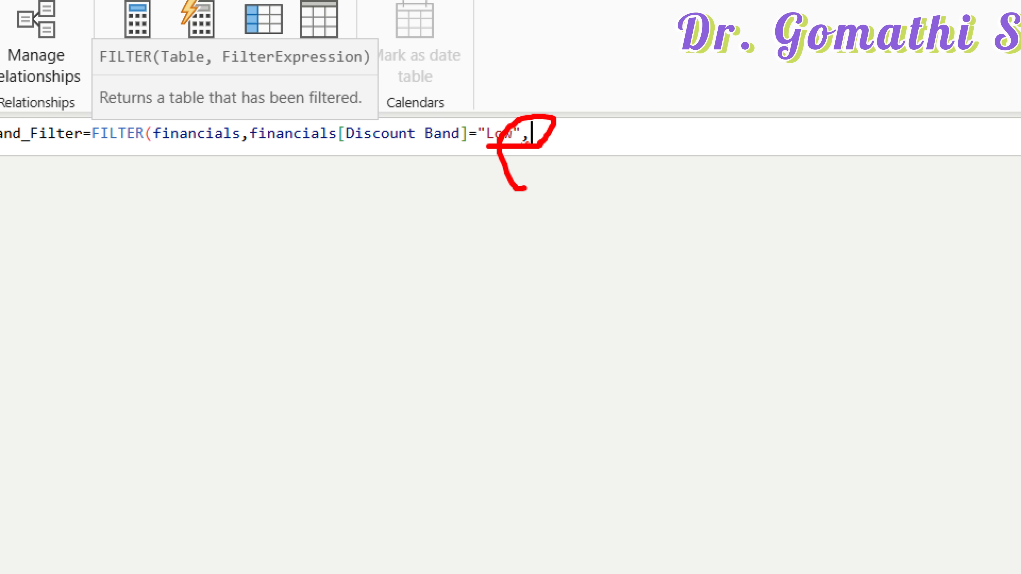
pyautogui.press('BackSpace')
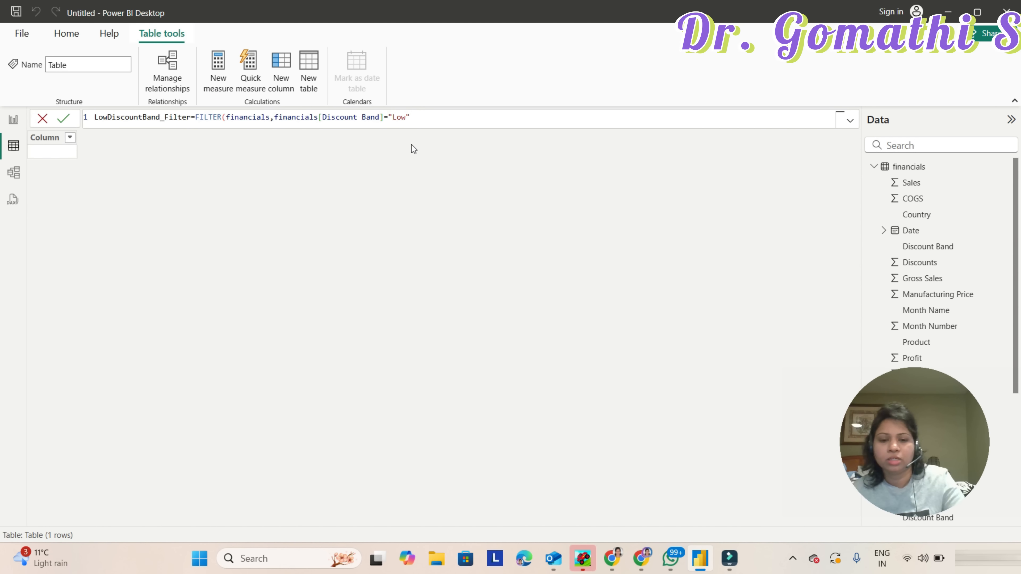
pyautogui.write(')')
pyautogui.press('Return')
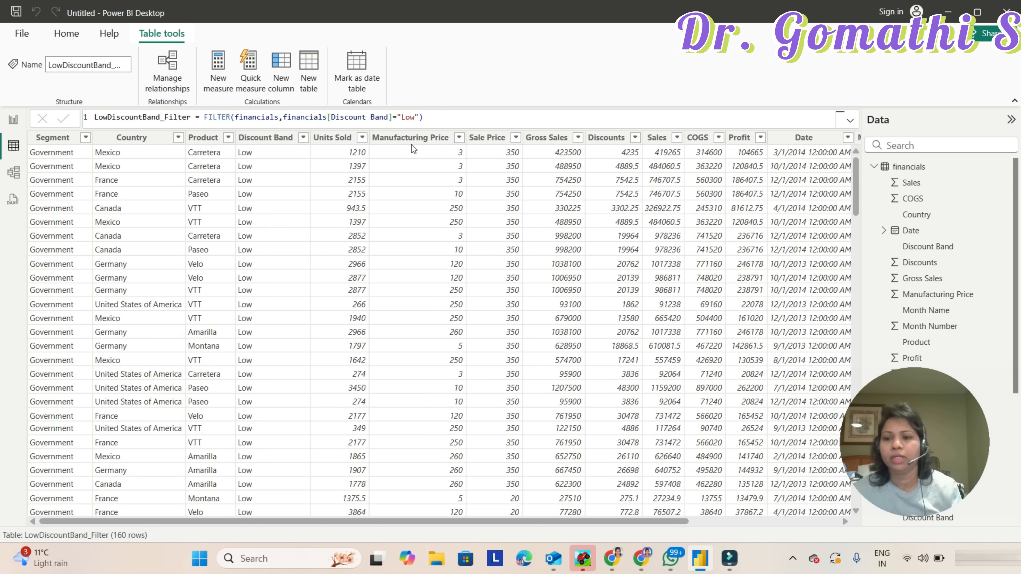
# Check the Discount Band column of LowDiscountBand_Filter and display Page 1 of the report with the topic outline
pyautogui.click(261, 277)
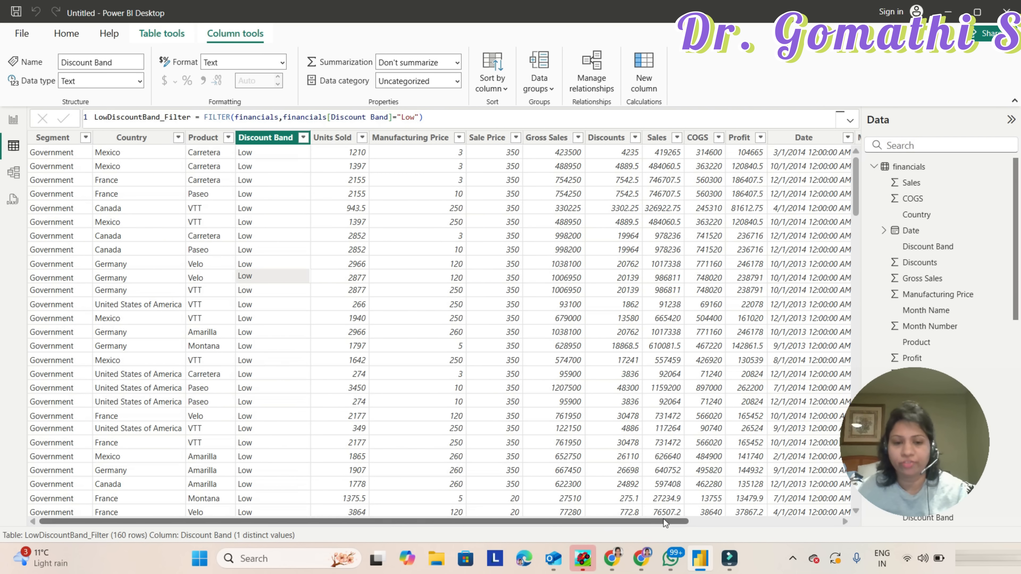
pyautogui.click(14, 120)
pyautogui.click(136, 514)
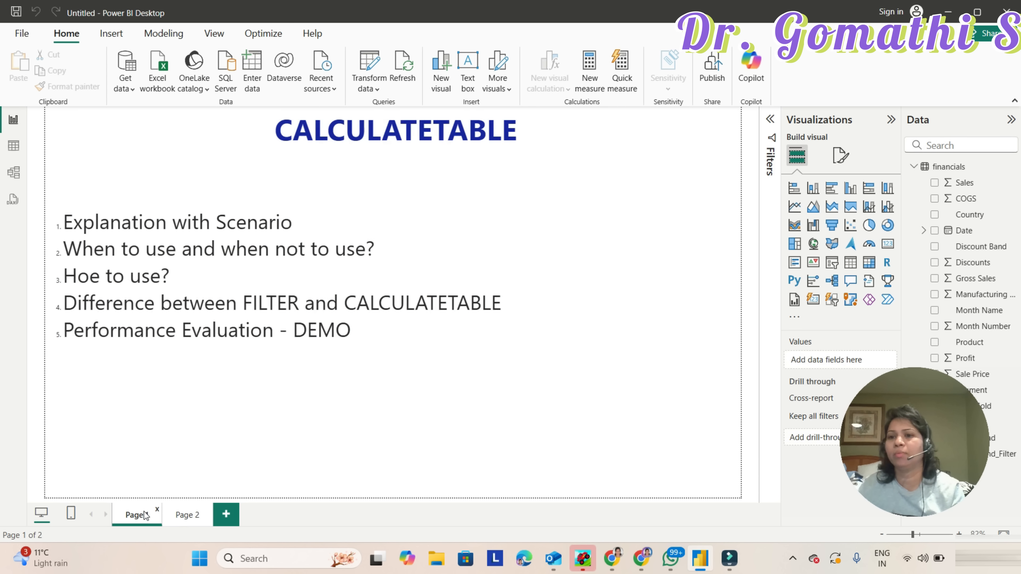
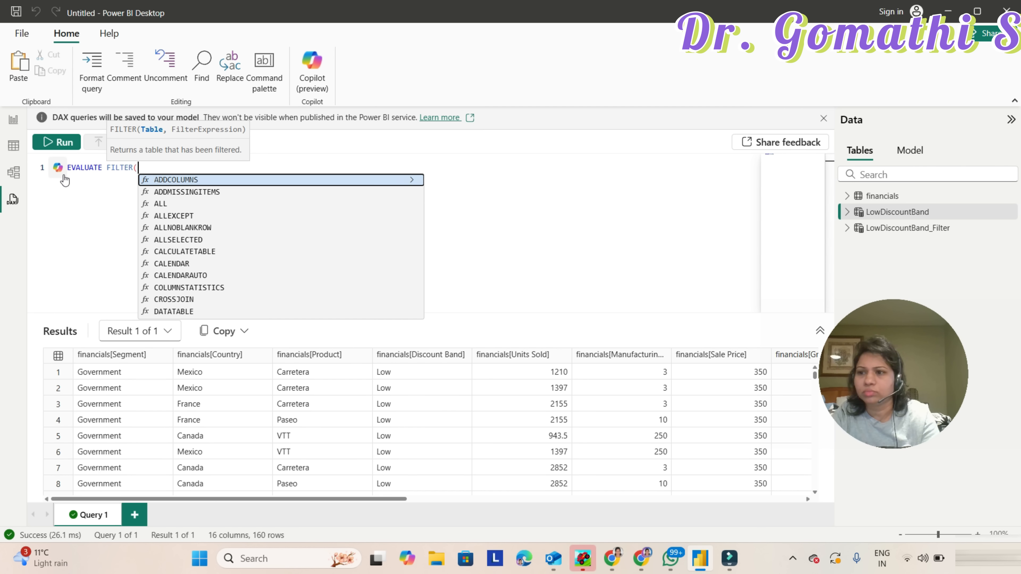
# Enter financials as the FILTER table argument and add the condition financials[ Sales]>50000
pyautogui.write('fin')
pyautogui.press('Tab')
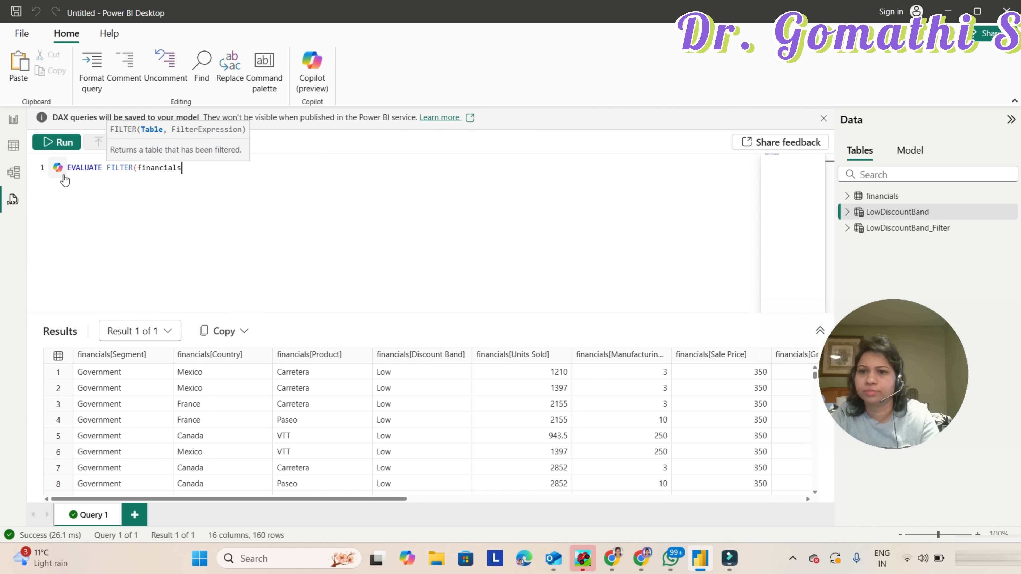
pyautogui.write(', fina')
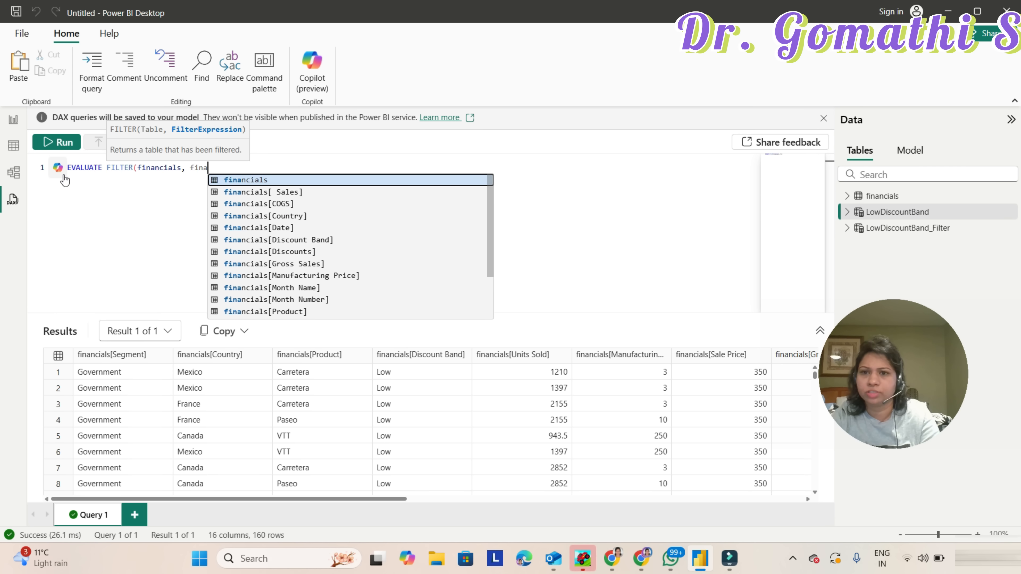
pyautogui.press('Tab')
pyautogui.press('Tab')
pyautogui.write('>')
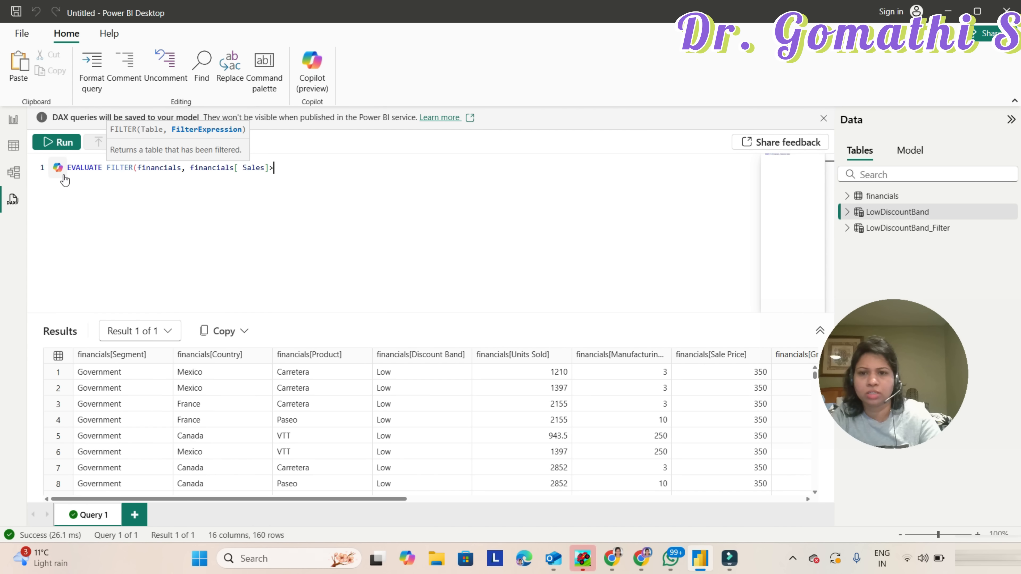
pyautogui.write('50000')
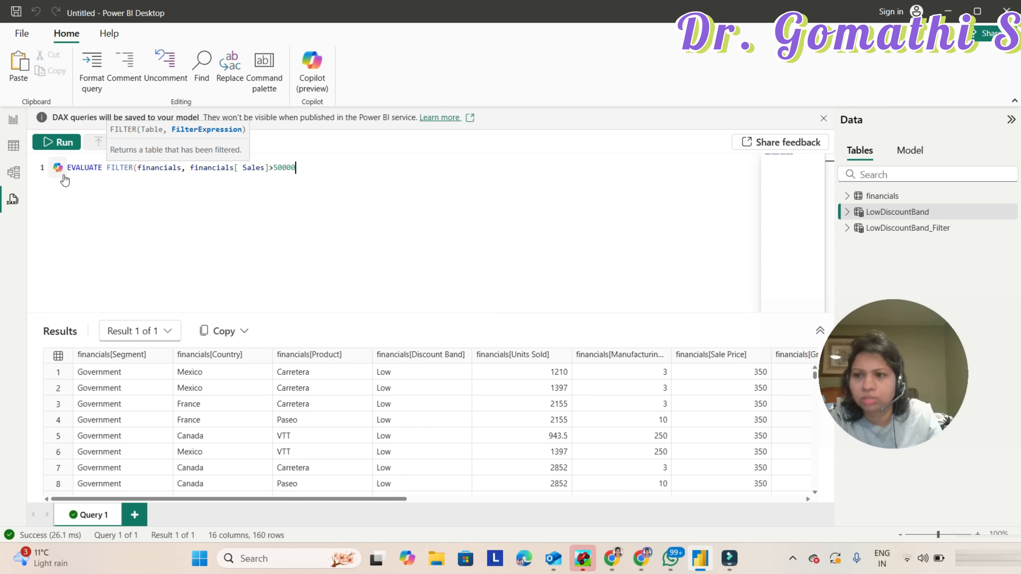
# Extend the filter expression with && financials[Profit]>20000 and close the FILTER function
pyautogui.write(' &&')
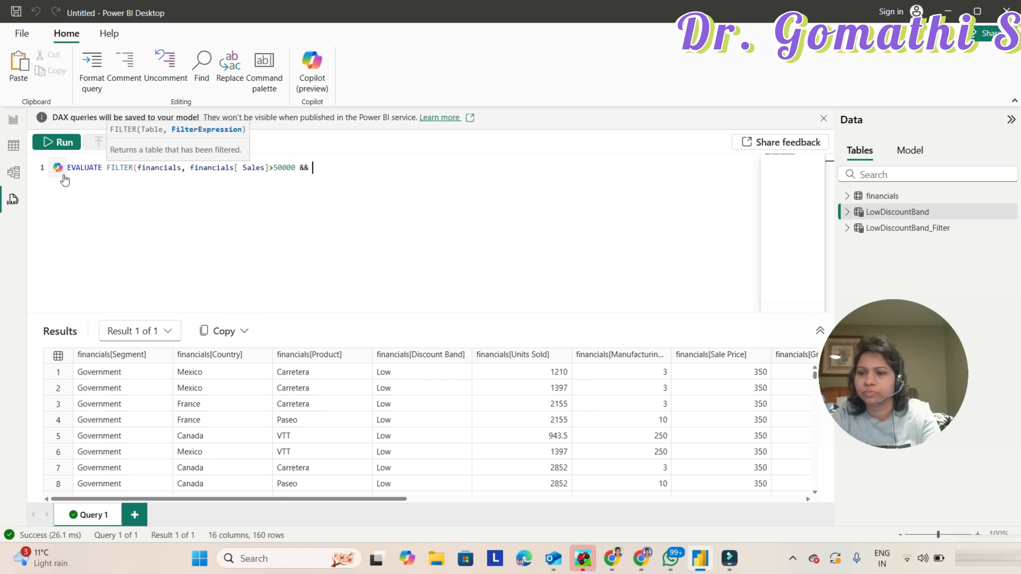
pyautogui.write(' fin')
pyautogui.press('Down')
pyautogui.press('Down')
pyautogui.press('Down')
pyautogui.press('Down')
pyautogui.press('Down')
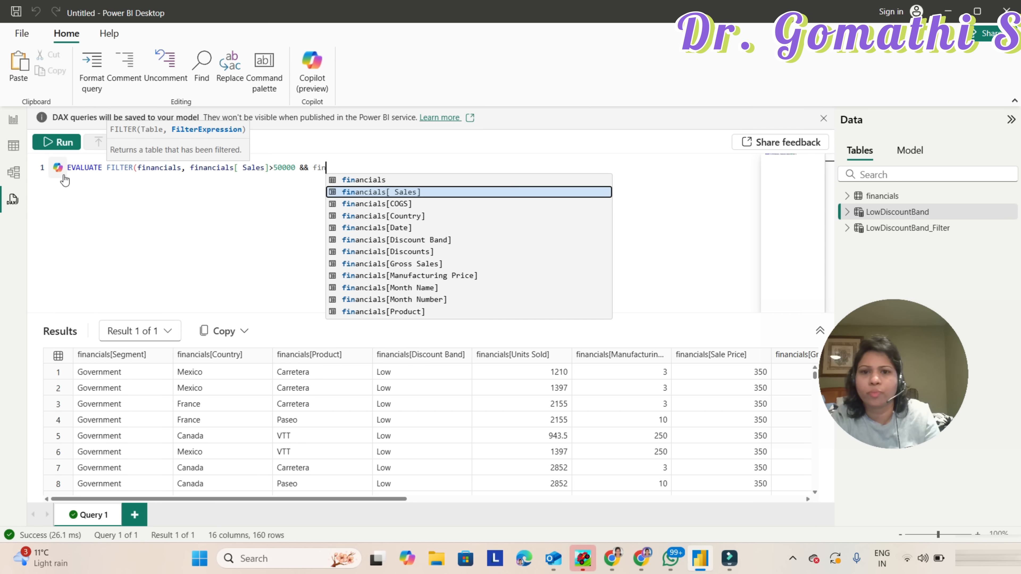
pyautogui.press('Down')
pyautogui.press('Down')
pyautogui.press('Down')
pyautogui.press('Down')
pyautogui.press('Down')
pyautogui.press('Down')
pyautogui.press('Down')
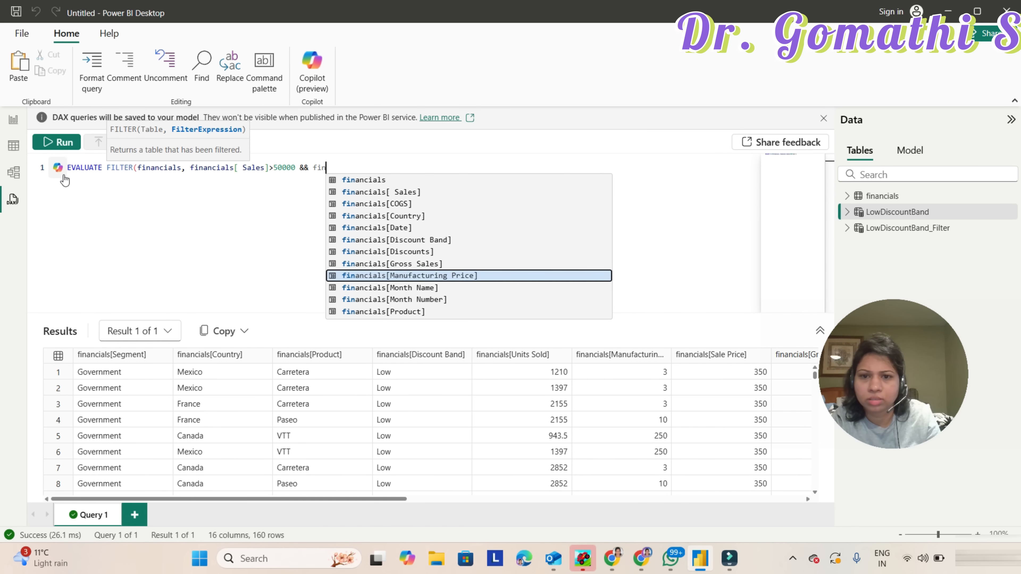
pyautogui.press('Tab')
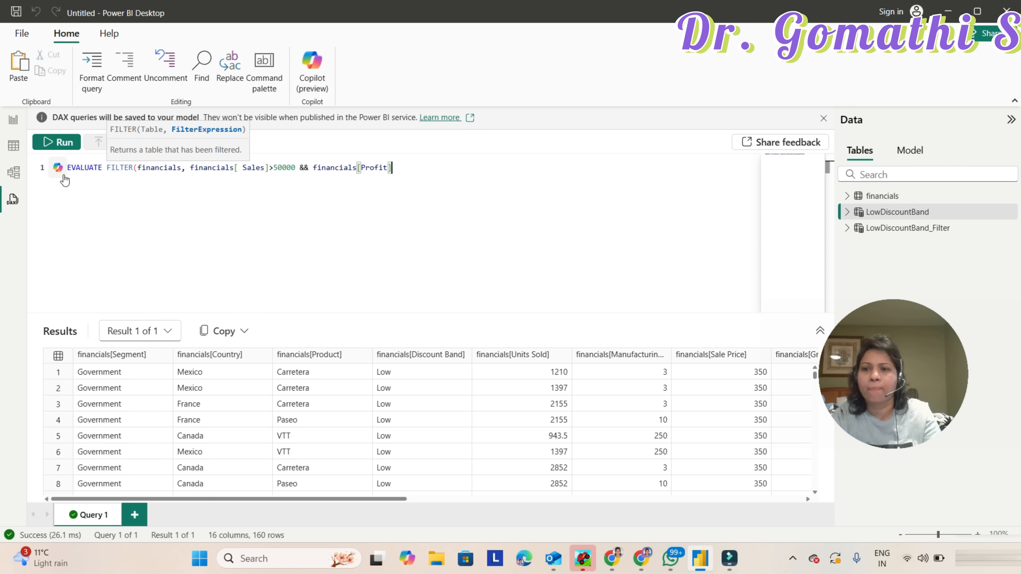
pyautogui.write('>20')
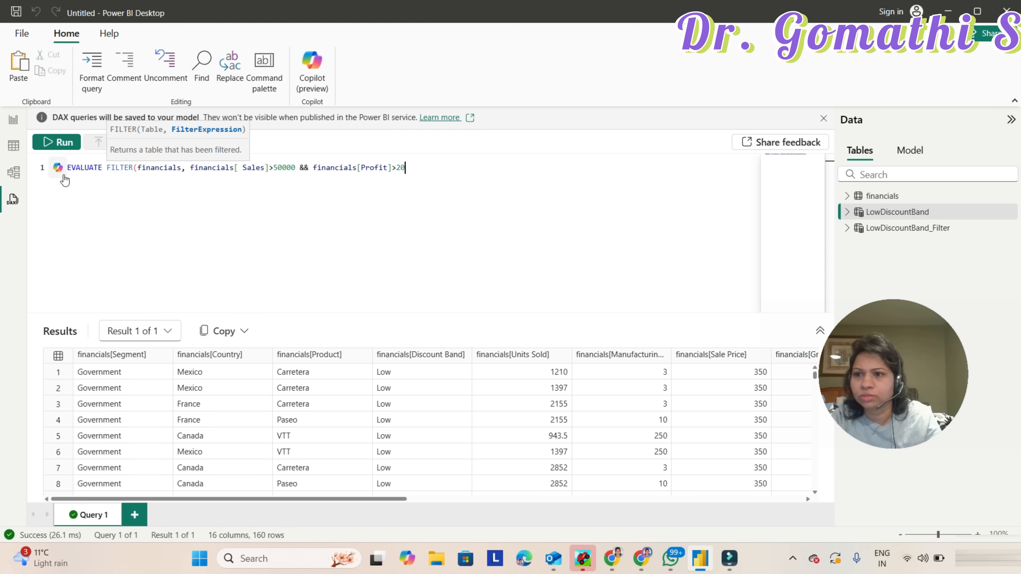
pyautogui.write('000)')
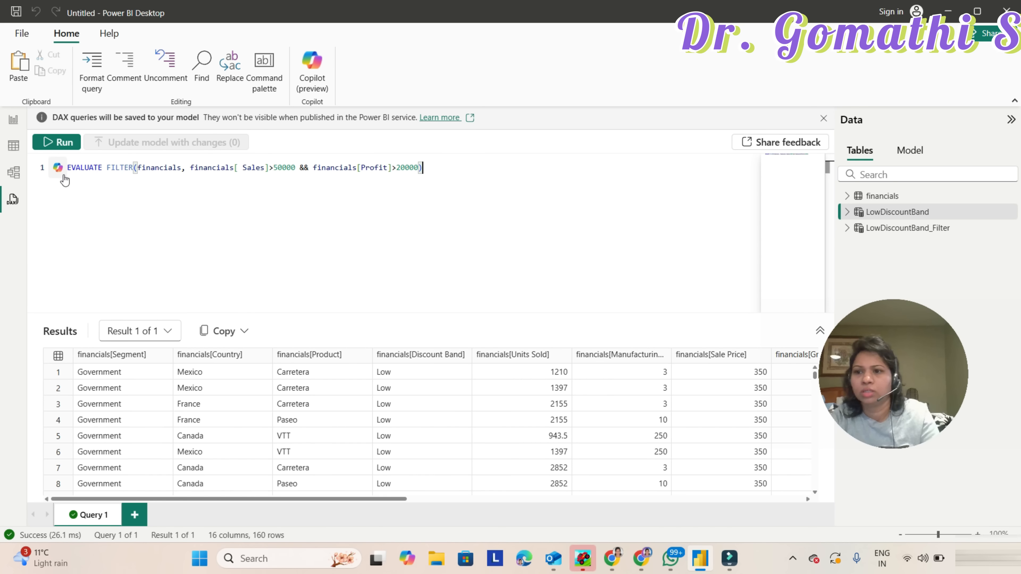
# Run the complete FILTER query with the Sales and Profit conditions and check its execution time
pyautogui.click(205, 188)
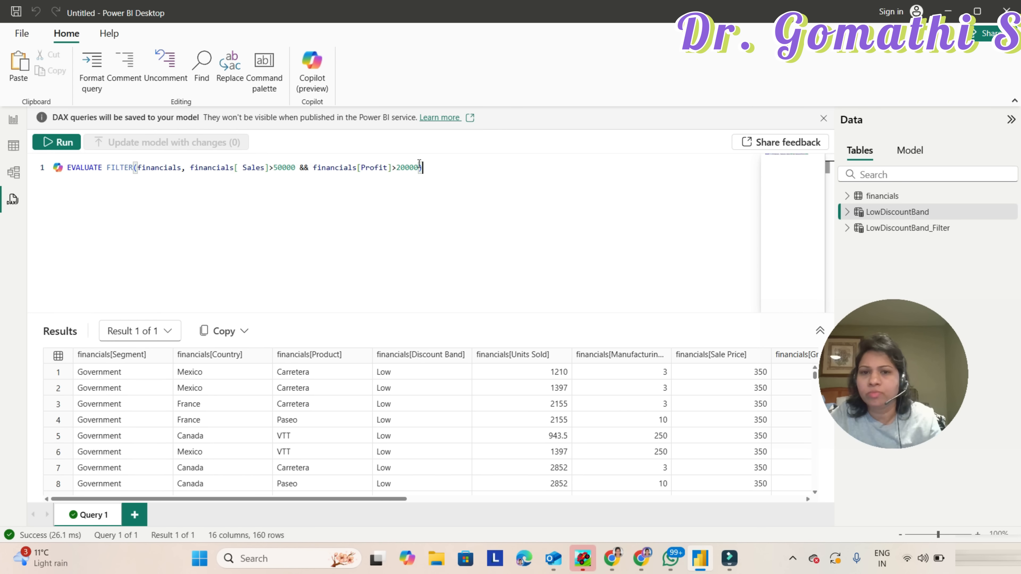
pyautogui.moveTo(441, 168); pyautogui.dragTo(67, 168)
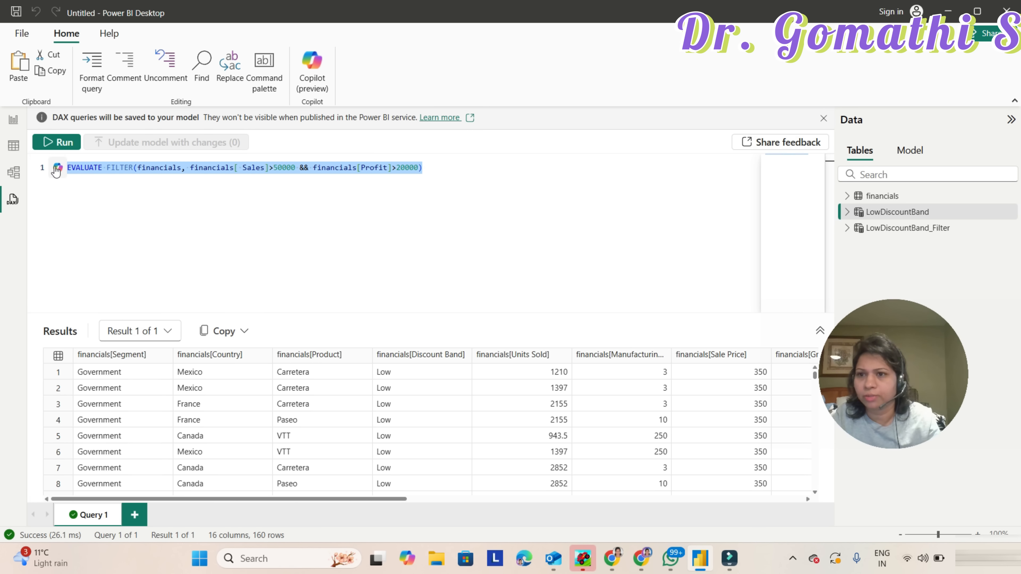
pyautogui.click(59, 142)
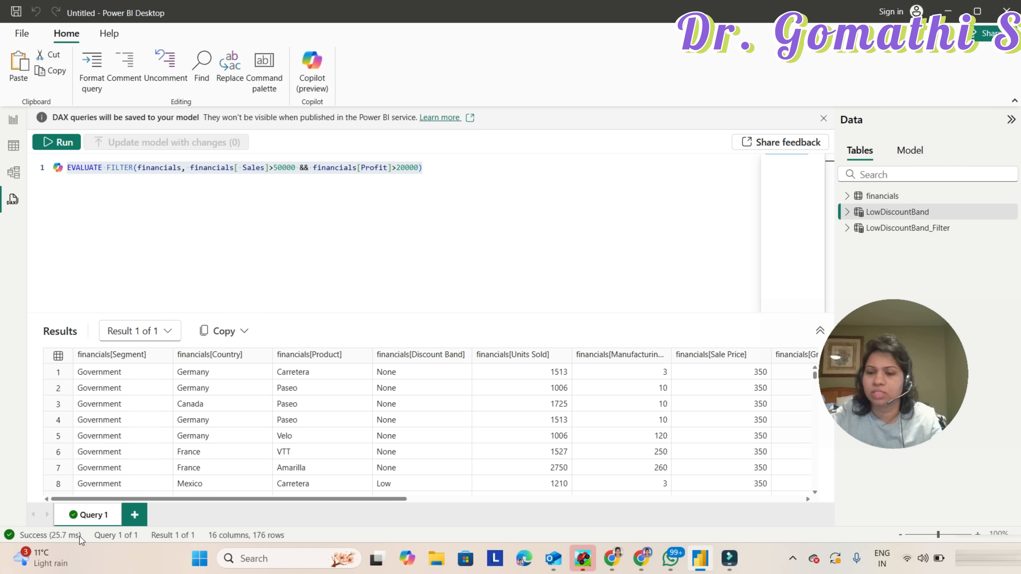
# Replace the FILTER function in the query with CALCULATETABLE, keeping the same table and conditions
pyautogui.click(438, 171)
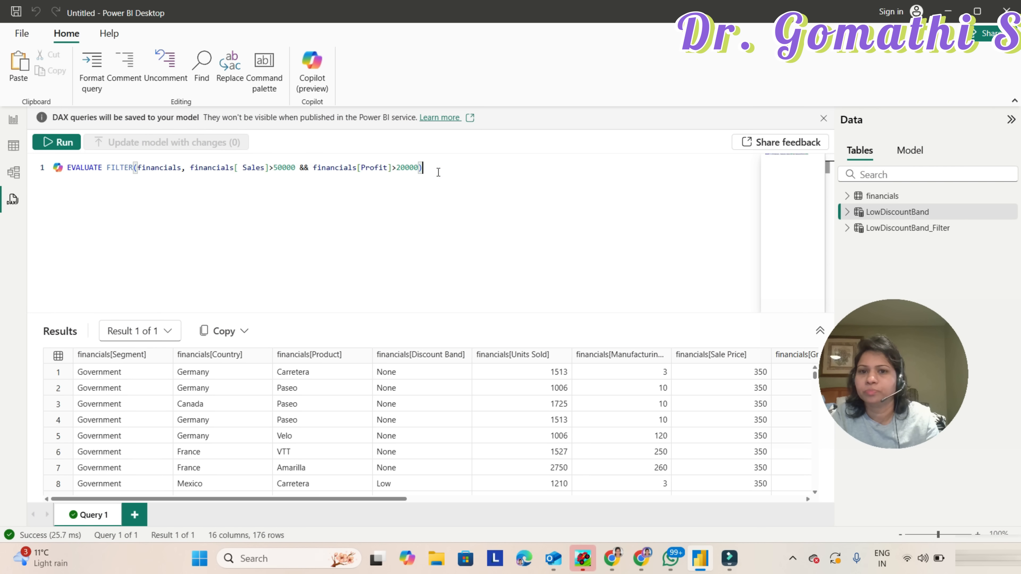
pyautogui.click(134, 168)
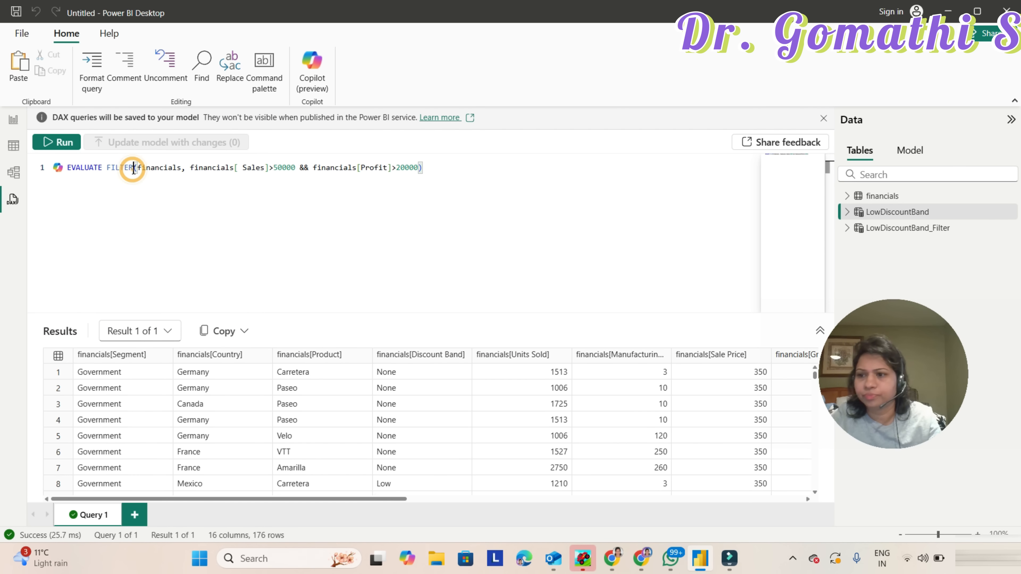
pyautogui.press('BackSpace')
pyautogui.press('BackSpace')
pyautogui.press('BackSpace')
pyautogui.press('BackSpace')
pyautogui.press('BackSpace')
pyautogui.press('BackSpace')
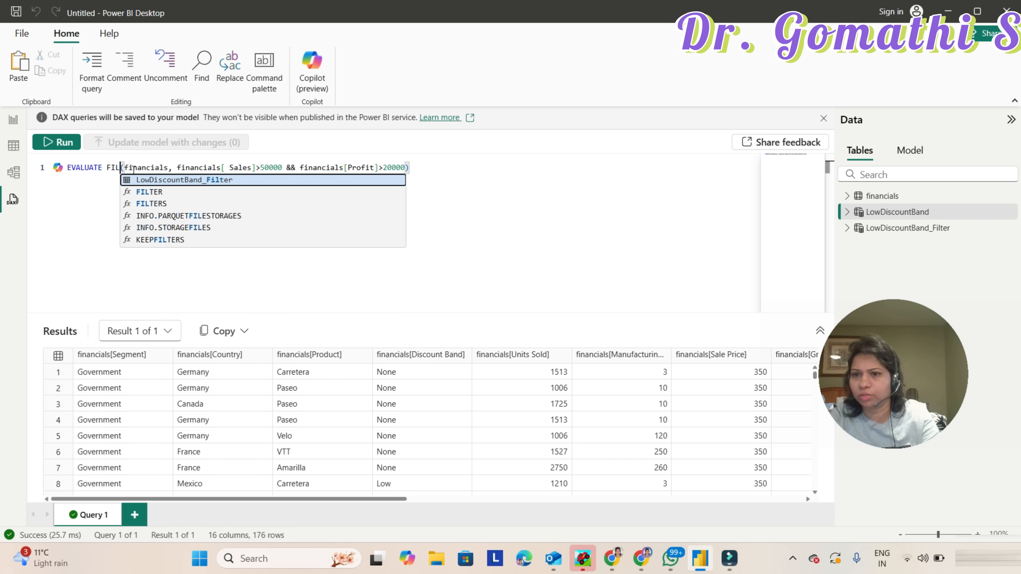
pyautogui.write('CA')
pyautogui.press('Tab')
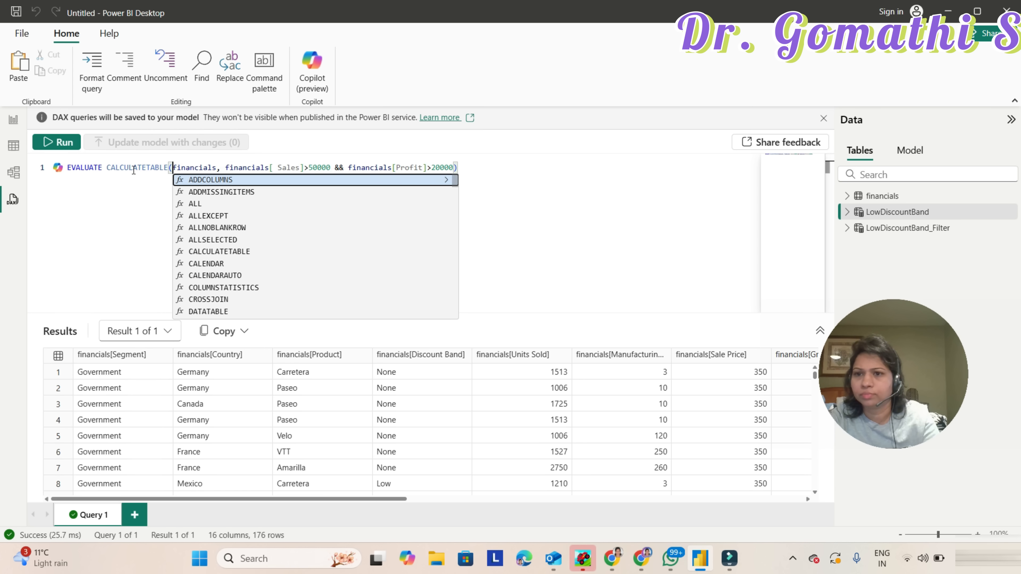
# Run the whole CALCULATETABLE query and mark its execution time and result size
pyautogui.click(130, 248)
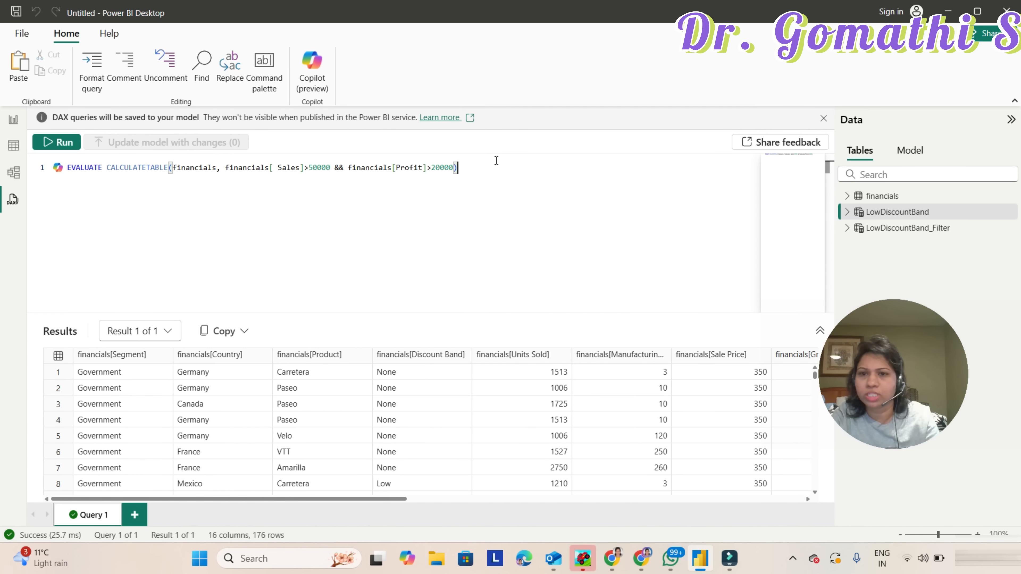
pyautogui.click(489, 183)
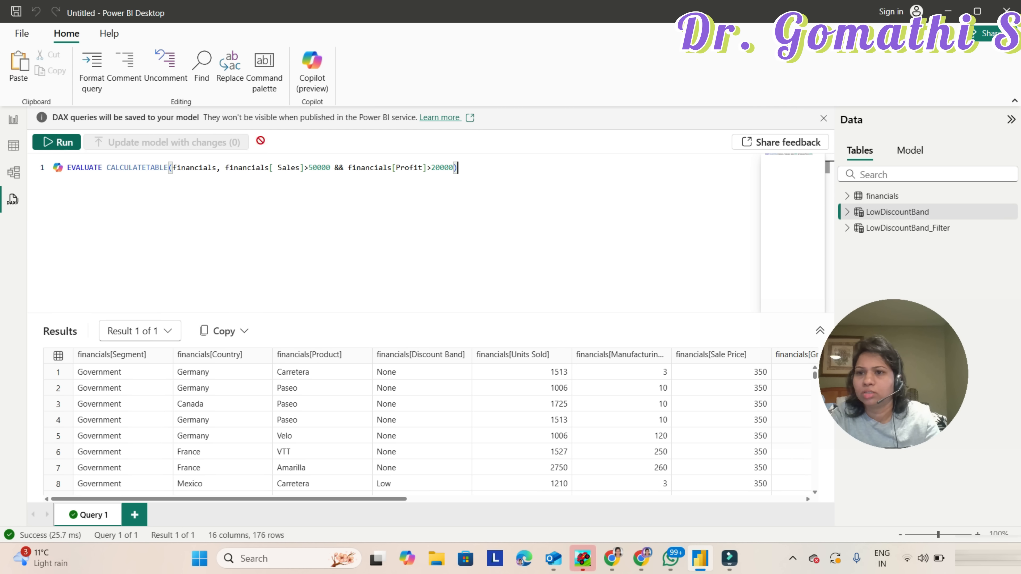
pyautogui.click(488, 161)
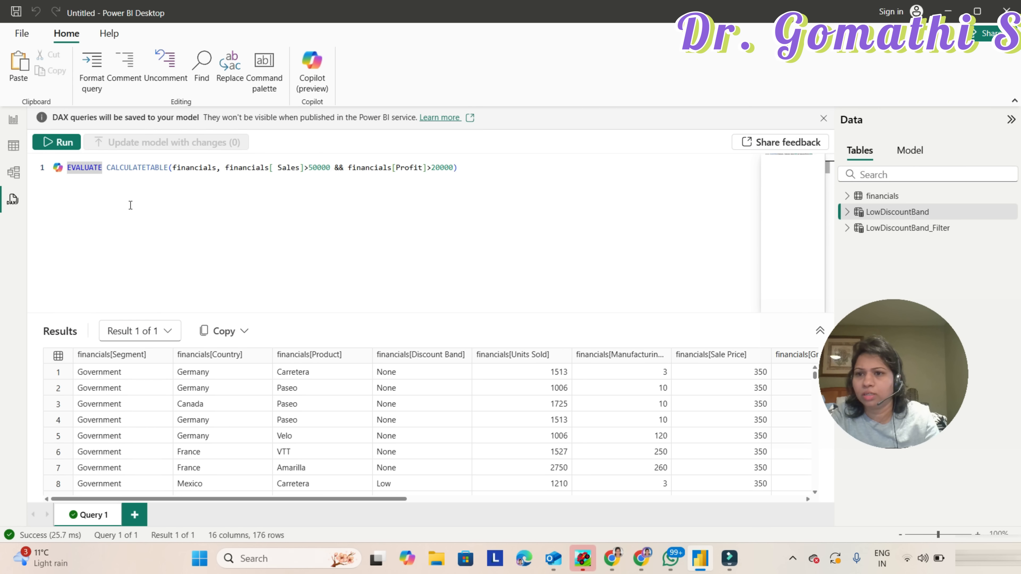
pyautogui.hotkey('ctrl', 'a')
pyautogui.click(73, 145)
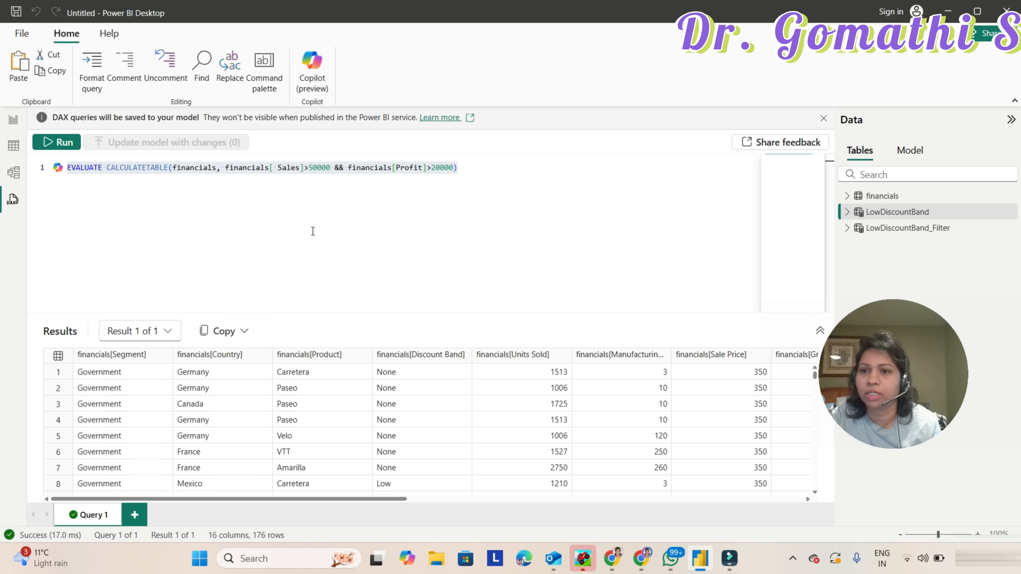
pyautogui.click(153, 221)
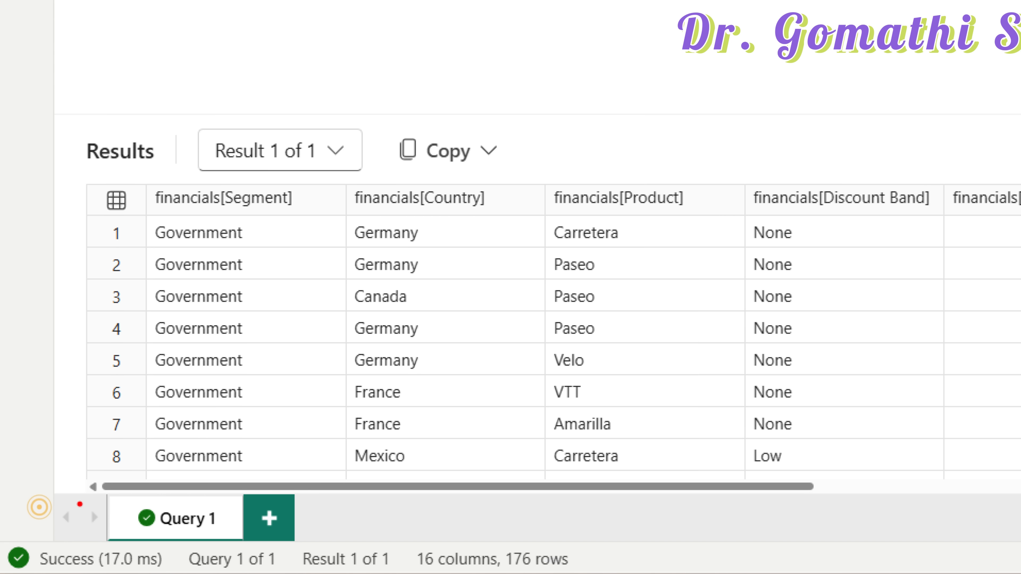
pyautogui.moveTo(189, 528)
pyautogui.mouseDown()
pyautogui.moveTo(79, 543)
pyautogui.moveTo(116, 571)
pyautogui.moveTo(193, 566)
pyautogui.moveTo(165, 533)
pyautogui.mouseUp()
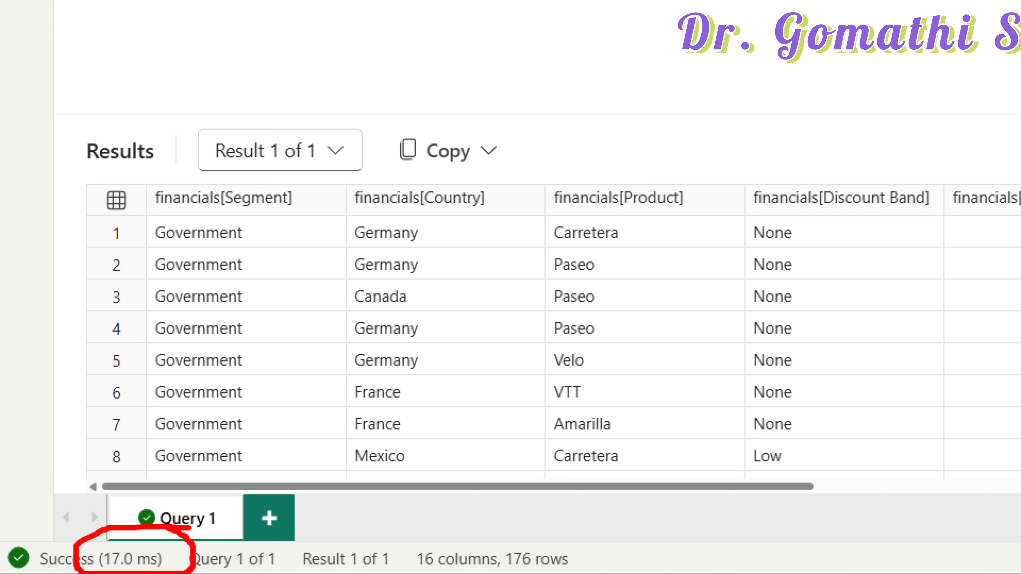
pyautogui.moveTo(661, 545)
pyautogui.mouseDown()
pyautogui.moveTo(364, 537)
pyautogui.moveTo(616, 564)
pyautogui.moveTo(518, 507)
pyautogui.mouseUp()
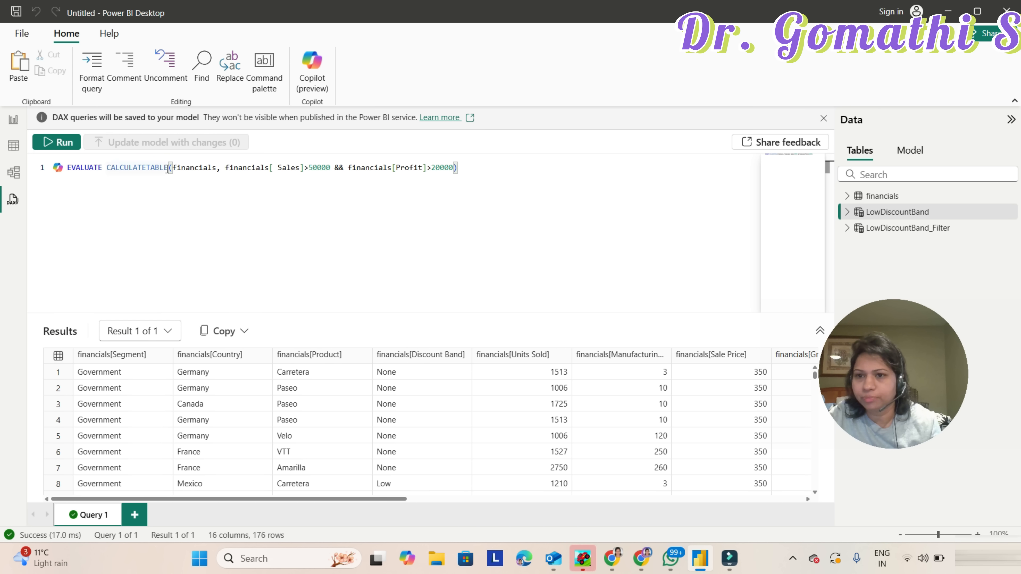
# Change the query's function from CALCULATETABLE back to FILTER, keeping its arguments
pyautogui.click(163, 167)
pyautogui.press('BackSpace')
pyautogui.press('BackSpace')
pyautogui.press('BackSpace')
pyautogui.press('BackSpace')
pyautogui.press('BackSpace')
pyautogui.press('BackSpace')
pyautogui.press('BackSpace')
pyautogui.press('Delete')
pyautogui.press('BackSpace')
pyautogui.press('BackSpace')
pyautogui.press('BackSpace')
pyautogui.press('BackSpace')
pyautogui.press('BackSpace')
pyautogui.press('BackSpace')
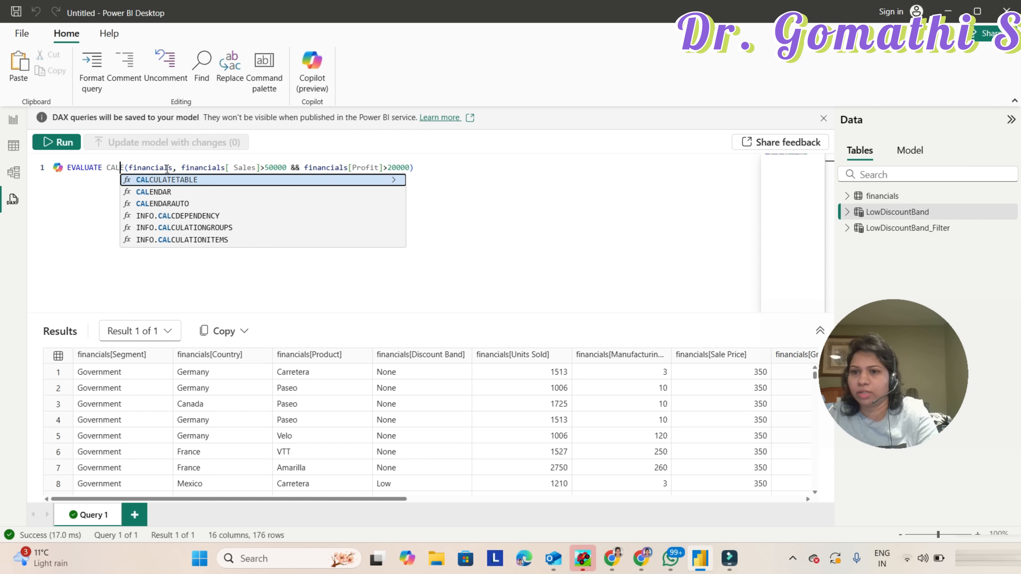
pyautogui.write('FILTER')
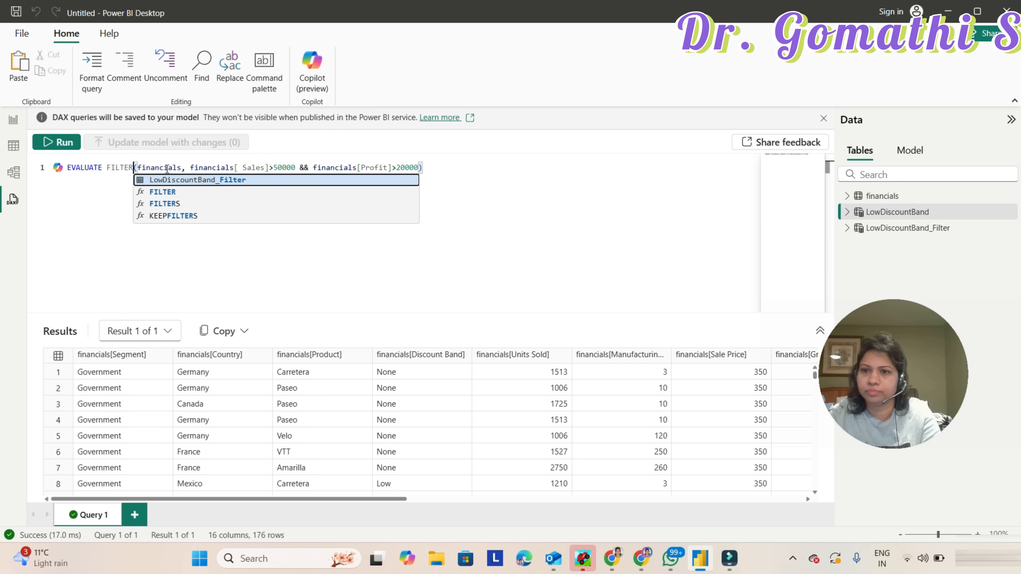
pyautogui.click(172, 192)
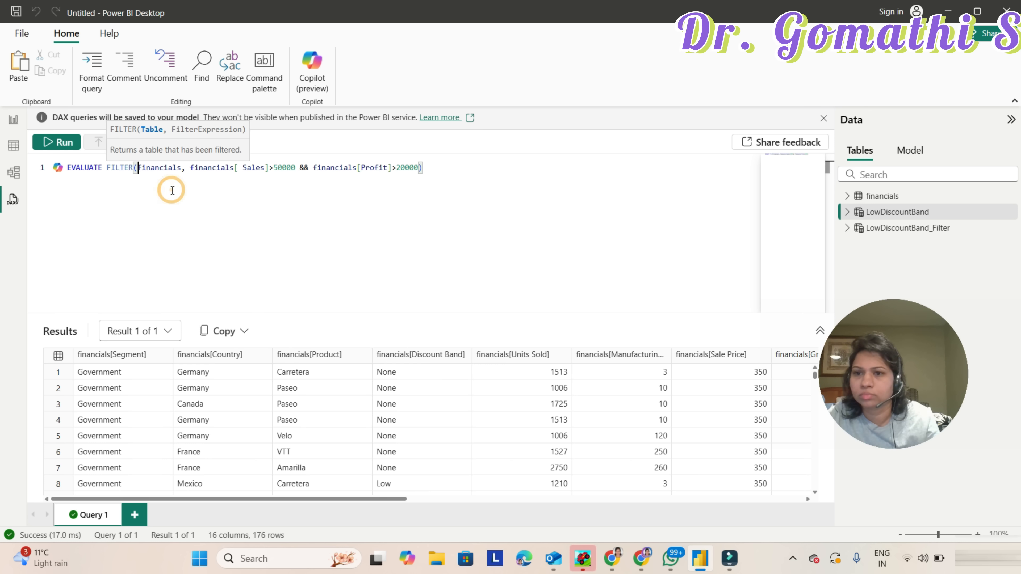
# Run the whole FILTER query again and mark its result size and execution time for comparison
pyautogui.click(323, 181)
pyautogui.click(450, 164)
pyautogui.hotkey('ctrl', 'a')
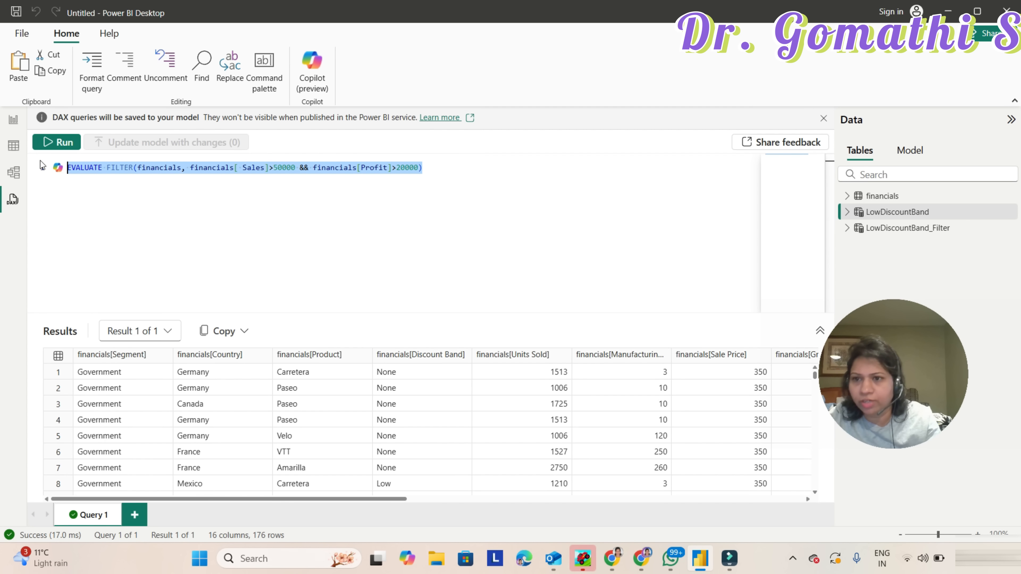
pyautogui.click(59, 150)
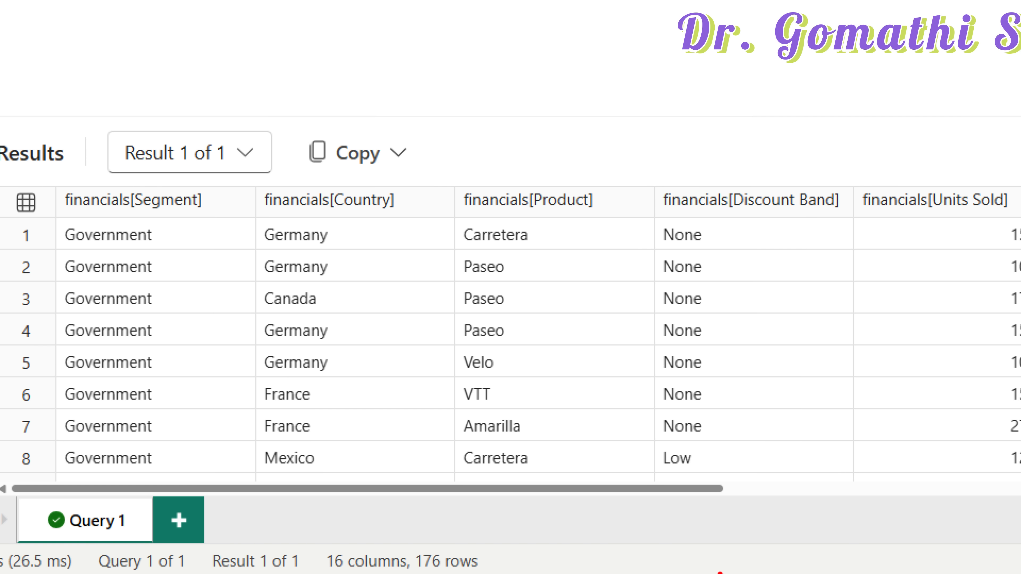
pyautogui.moveTo(452, 524)
pyautogui.mouseDown()
pyautogui.moveTo(338, 549)
pyautogui.moveTo(380, 572)
pyautogui.moveTo(537, 545)
pyautogui.moveTo(387, 527)
pyautogui.mouseUp()
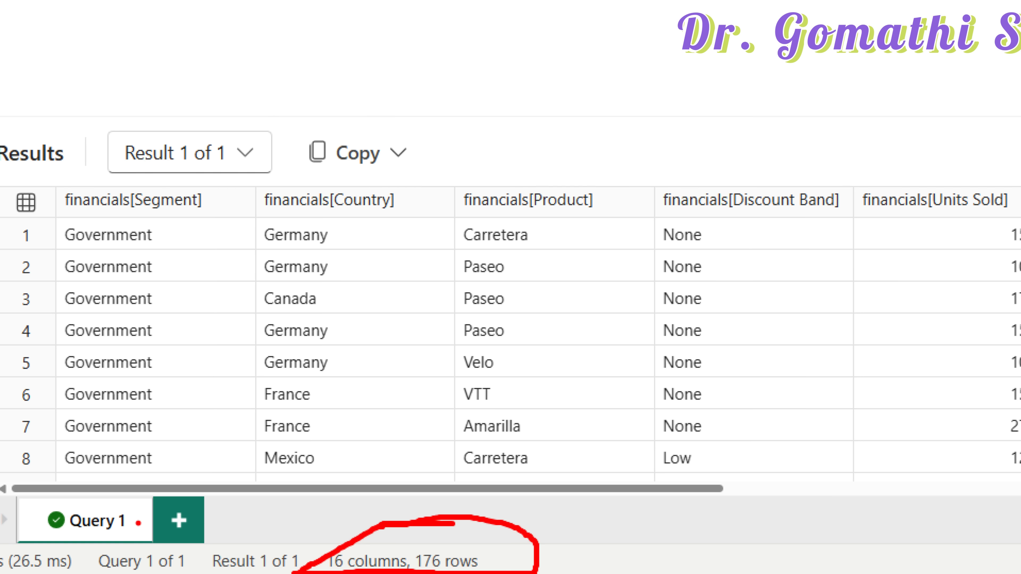
pyautogui.moveTo(81, 543)
pyautogui.mouseDown()
pyautogui.moveTo(16, 536)
pyautogui.moveTo(16, 573)
pyautogui.moveTo(71, 553)
pyautogui.moveTo(66, 538)
pyautogui.mouseUp()
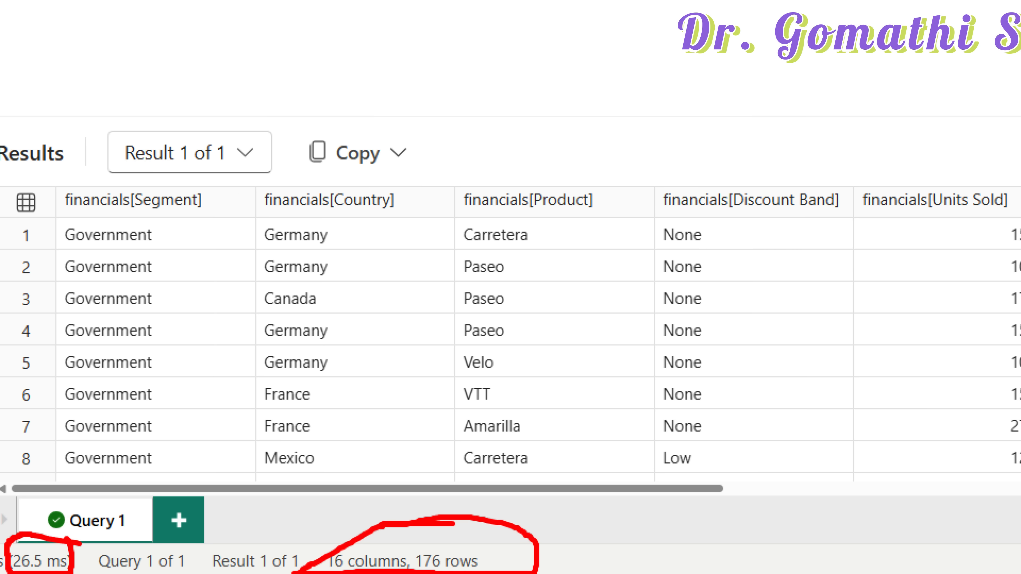